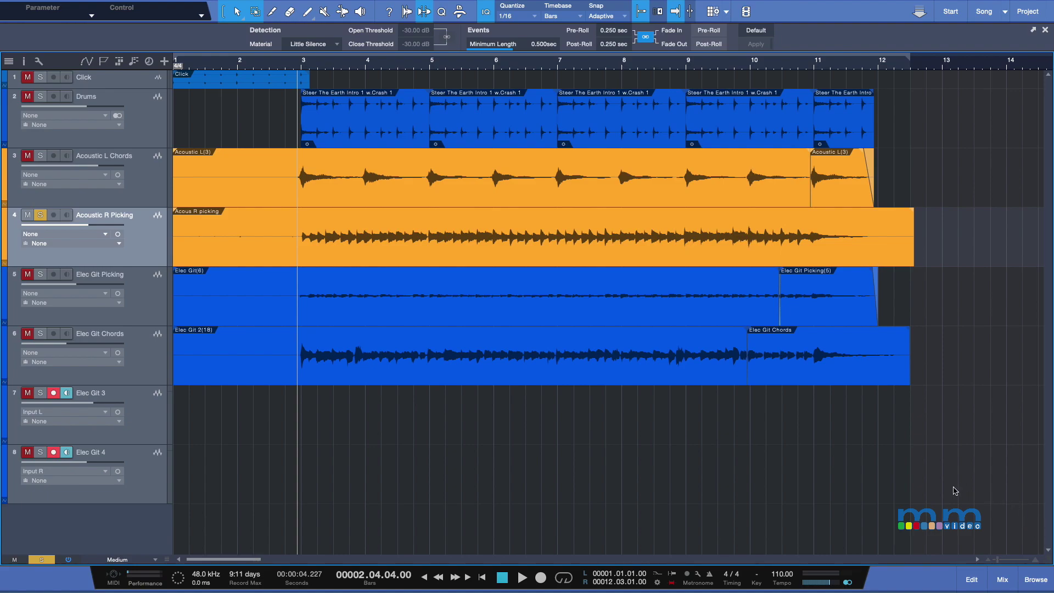
- Toggle solo on the Acoustic R Picking track and audition the picking part
{"action": "left_click", "coordinate": [39, 216]}
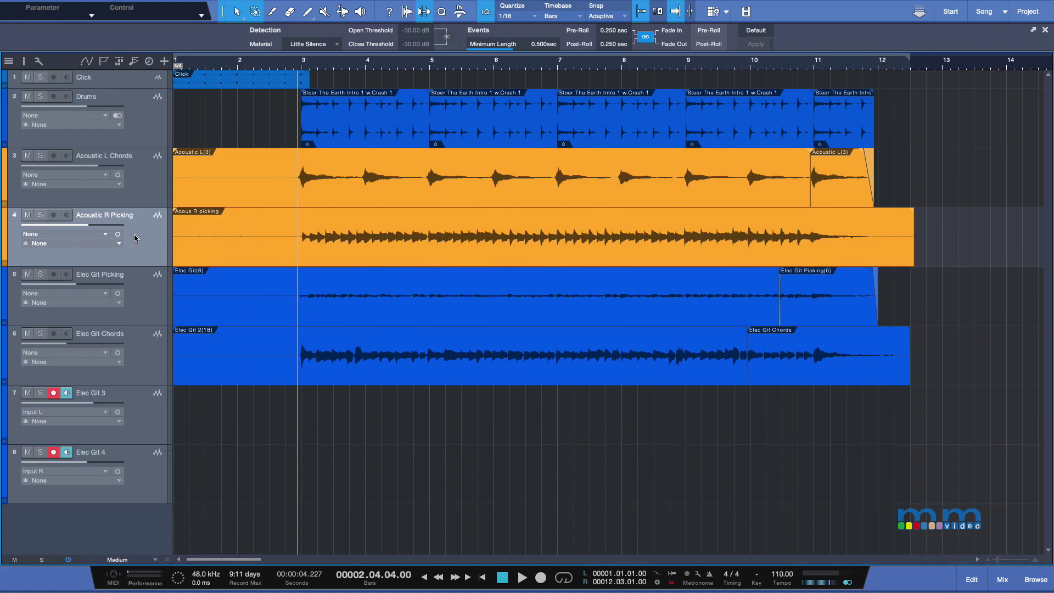
{"action": "key", "text": "space"}
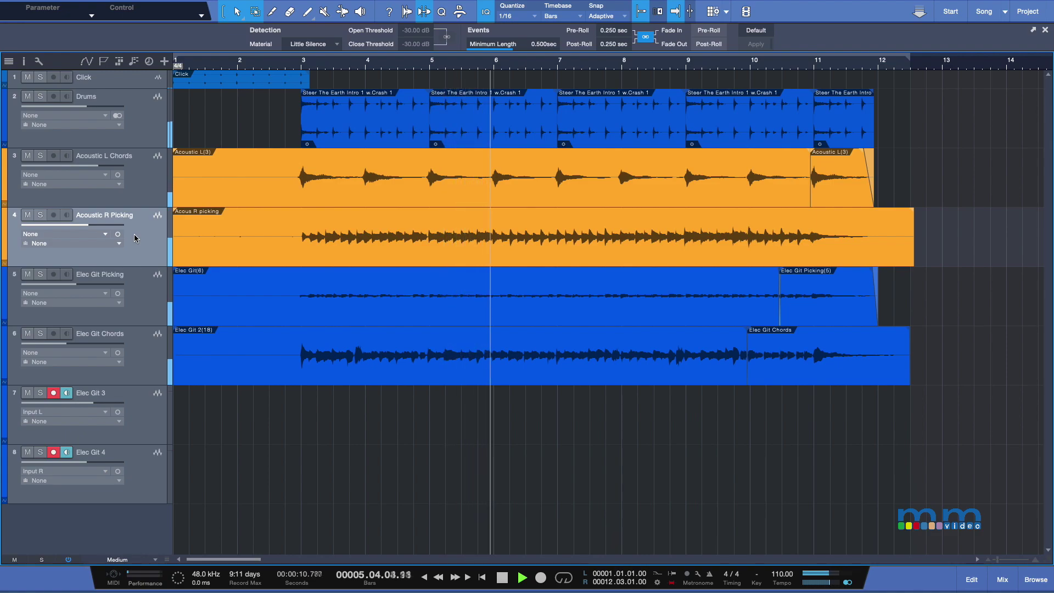
{"action": "key", "text": "space"}
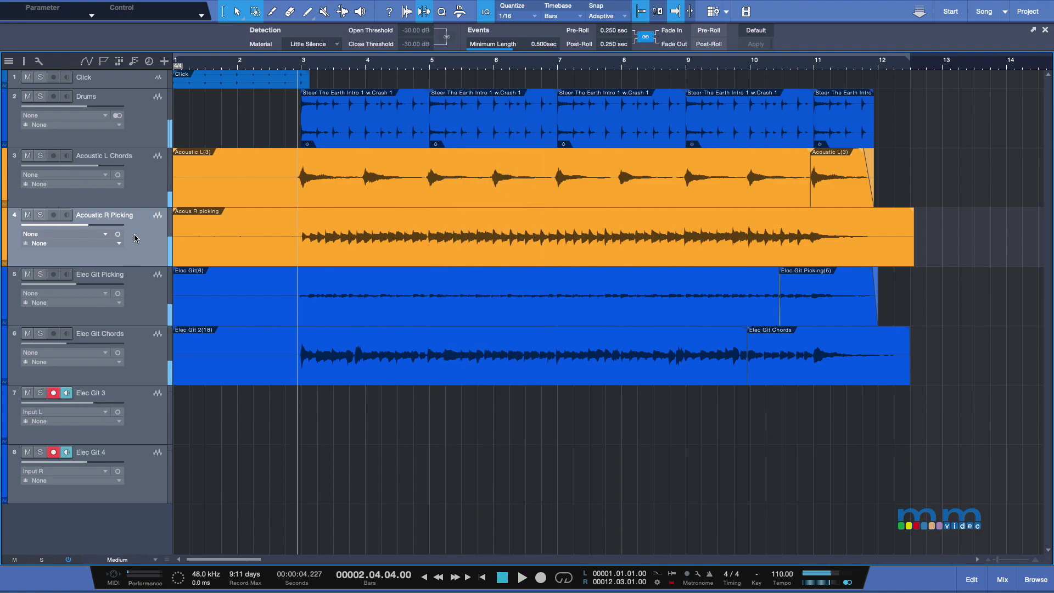
{"action": "left_click", "coordinate": [41, 215]}
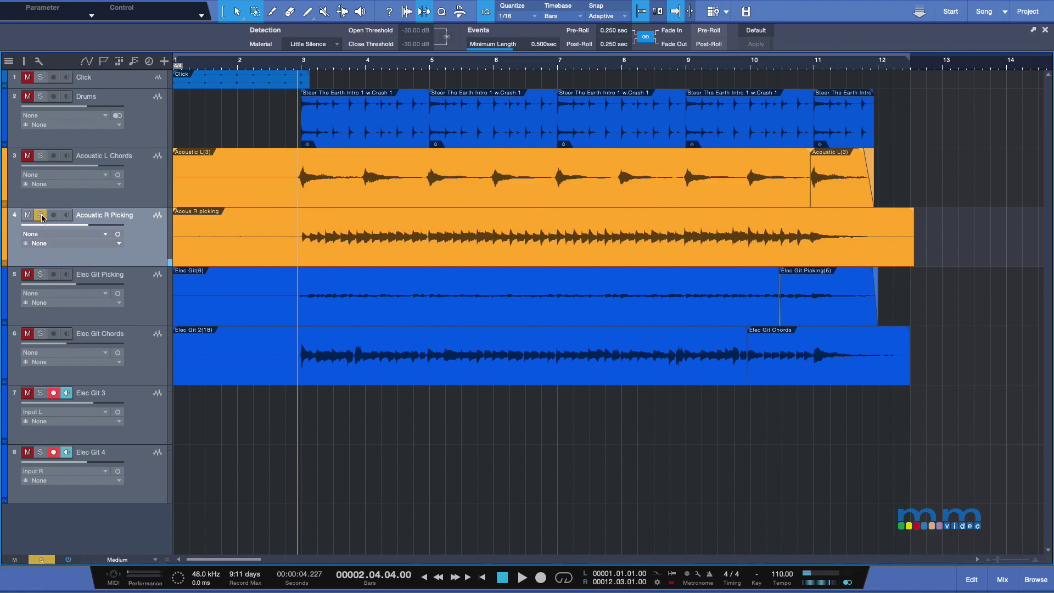
{"action": "key", "text": "space"}
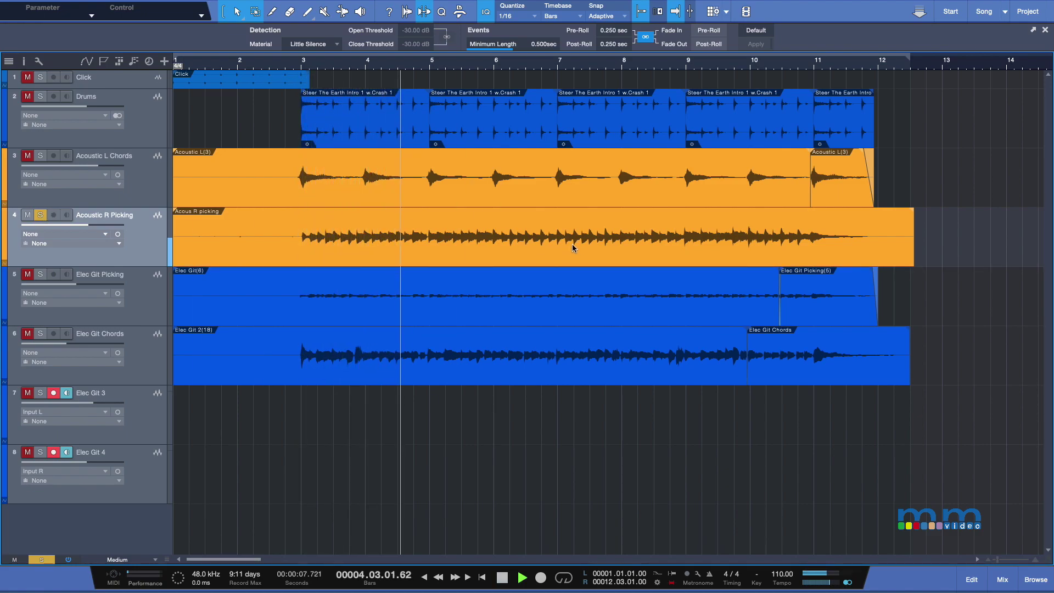
{"action": "key", "text": "space"}
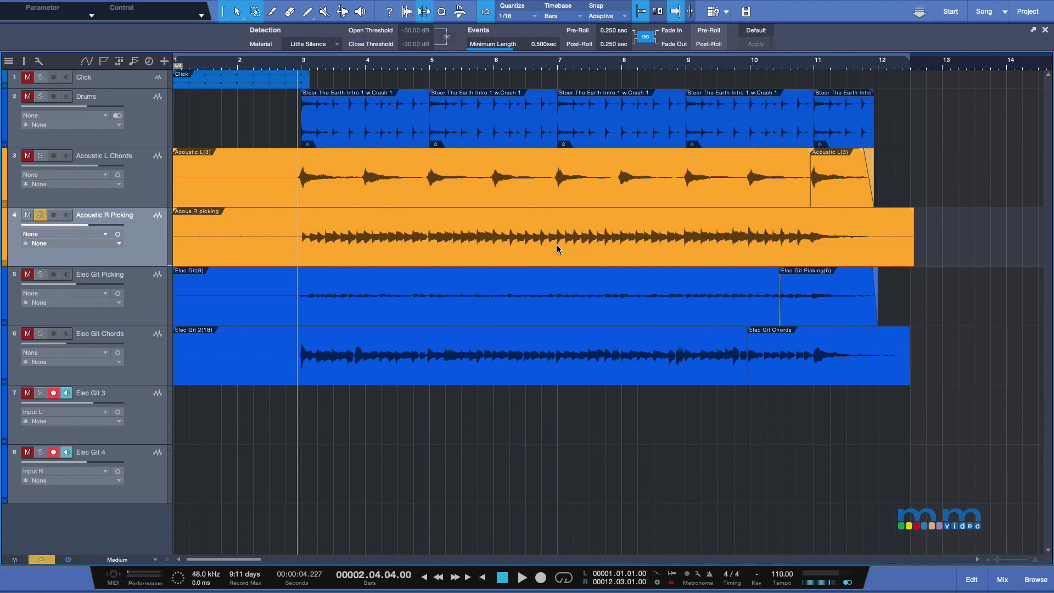
- Open the Acous R picking event in Melodyne via Audio > Edit with Melodyne
{"action": "left_click", "coordinate": [494, 248]}
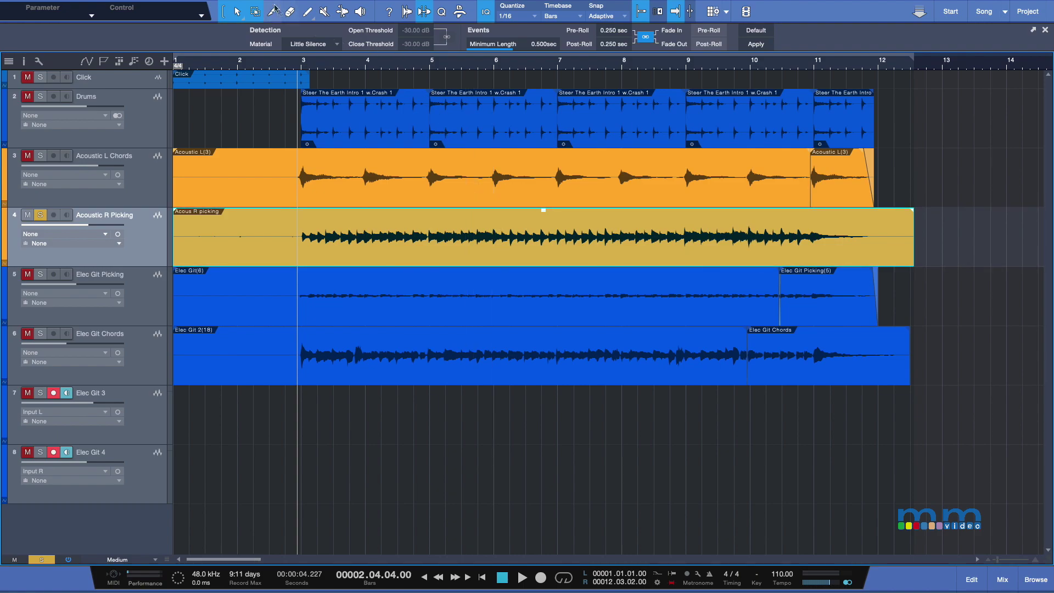
{"action": "left_click", "coordinate": [226, 6]}
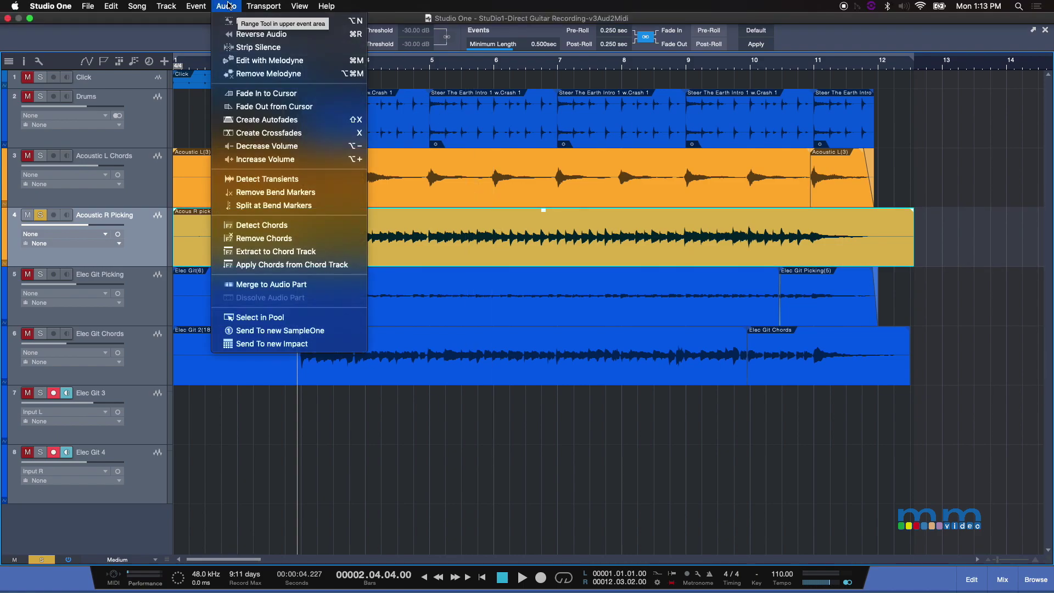
{"action": "left_click", "coordinate": [269, 61]}
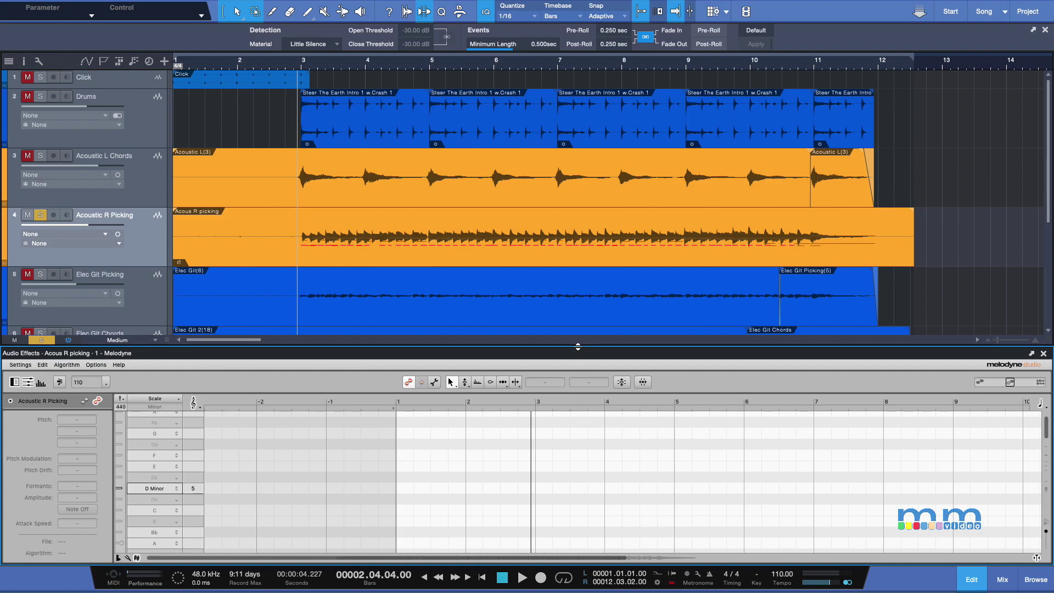
- Enlarge the Melodyne editor to reveal the lower notes and play the guitar
{"action": "left_click_drag", "start_coordinate": [578, 346], "coordinate": [576, 210]}
{"action": "scroll", "coordinate": [570, 160], "scroll_direction": "down", "scroll_amount": 3}
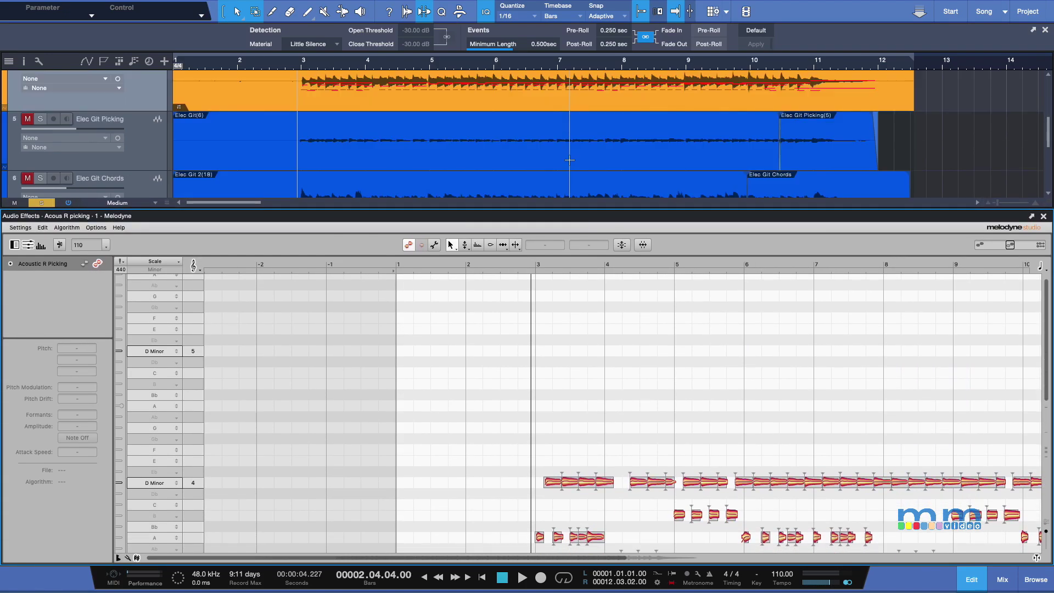
{"action": "scroll", "coordinate": [569, 160], "scroll_direction": "up", "scroll_amount": 3}
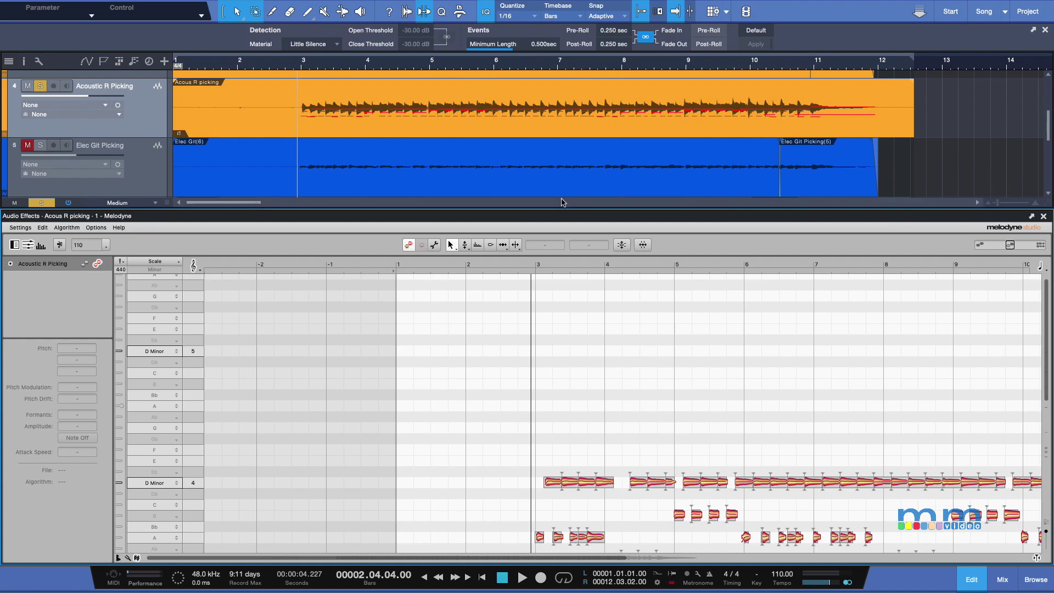
{"action": "left_click_drag", "start_coordinate": [561, 210], "coordinate": [559, 154]}
{"action": "left_click_drag", "start_coordinate": [601, 558], "coordinate": [772, 556]}
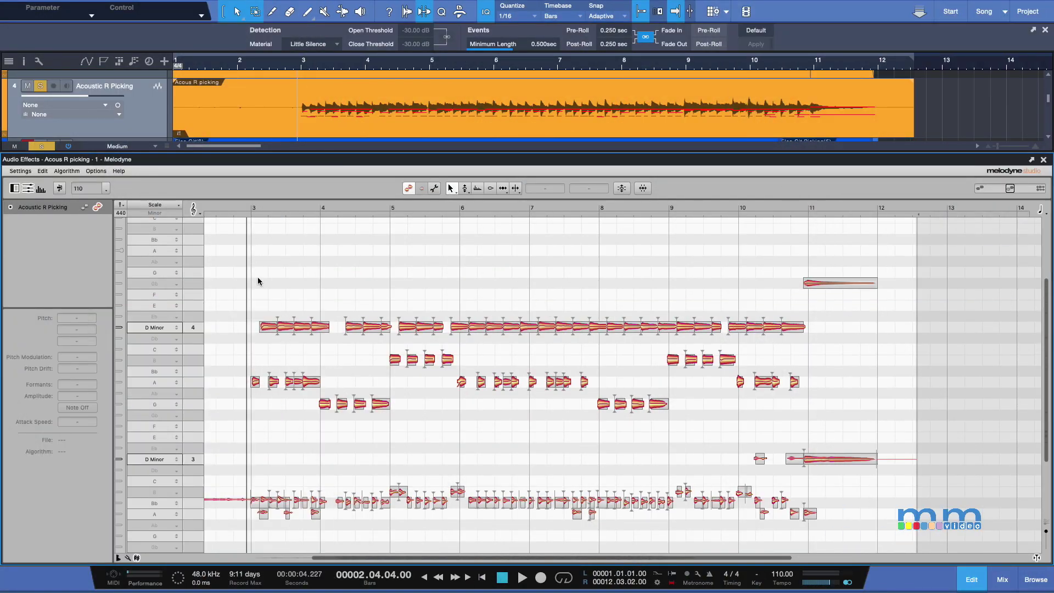
{"action": "key", "text": "space"}
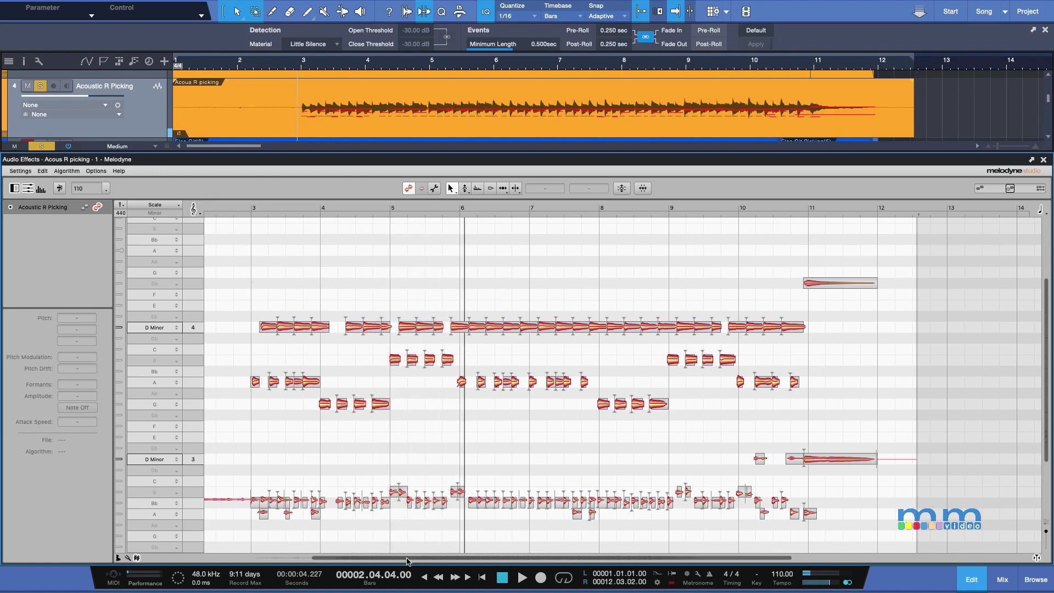
{"action": "left_click_drag", "start_coordinate": [409, 560], "coordinate": [374, 560]}
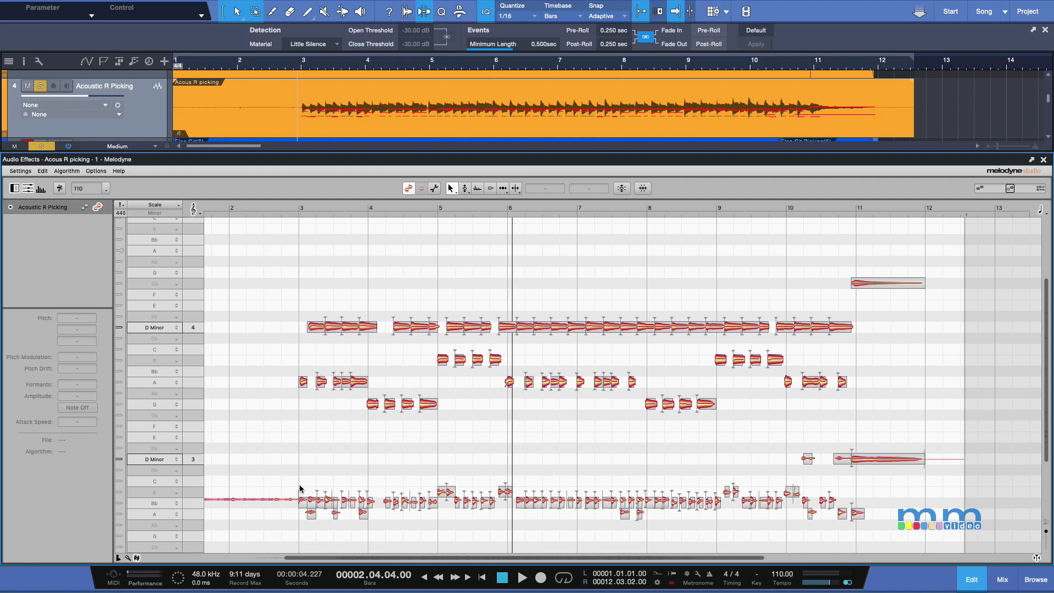
{"action": "left_click_drag", "start_coordinate": [297, 486], "coordinate": [871, 530]}
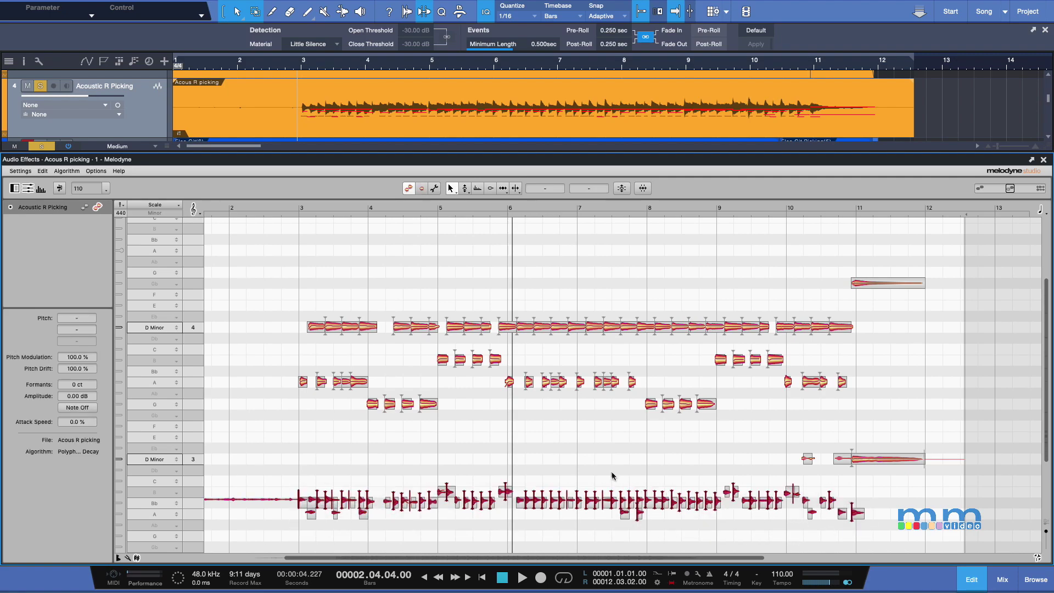
{"action": "left_click_drag", "start_coordinate": [281, 251], "coordinate": [914, 466]}
{"action": "key", "text": "Delete"}
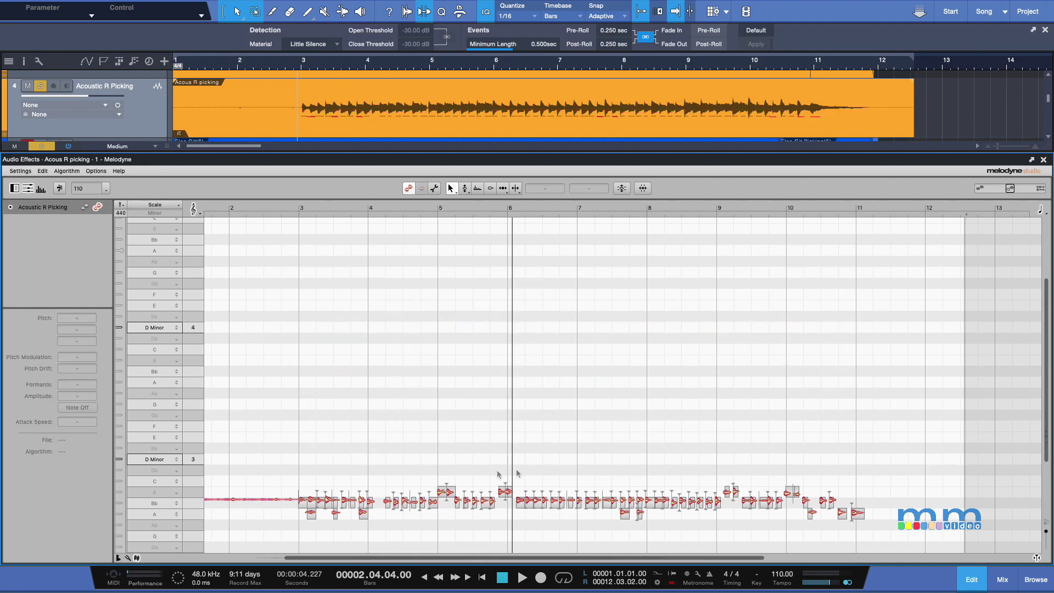
{"action": "left_click", "coordinate": [299, 468]}
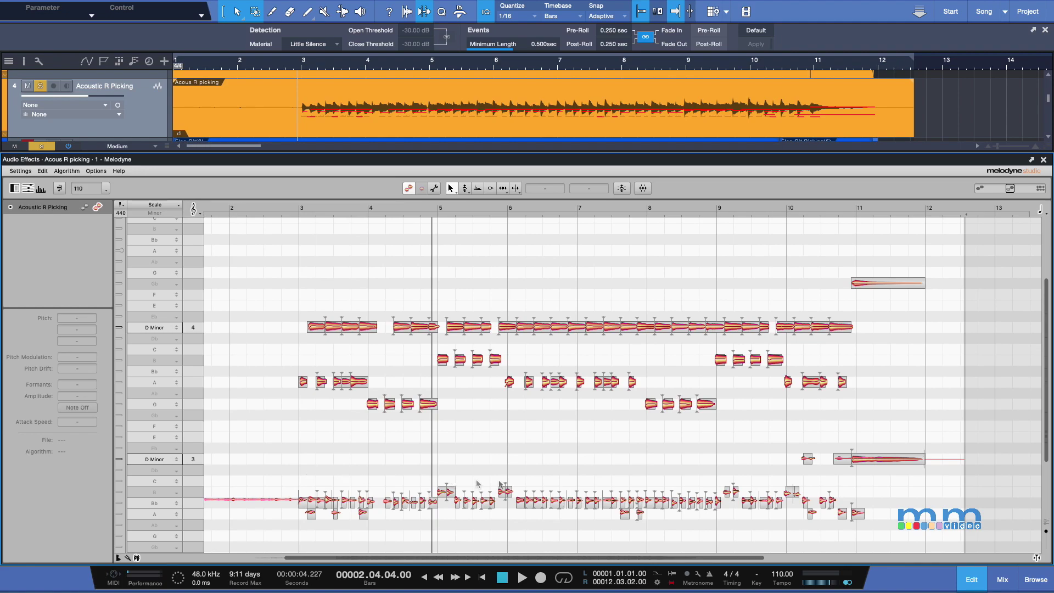
{"action": "left_click_drag", "start_coordinate": [887, 483], "coordinate": [143, 532]}
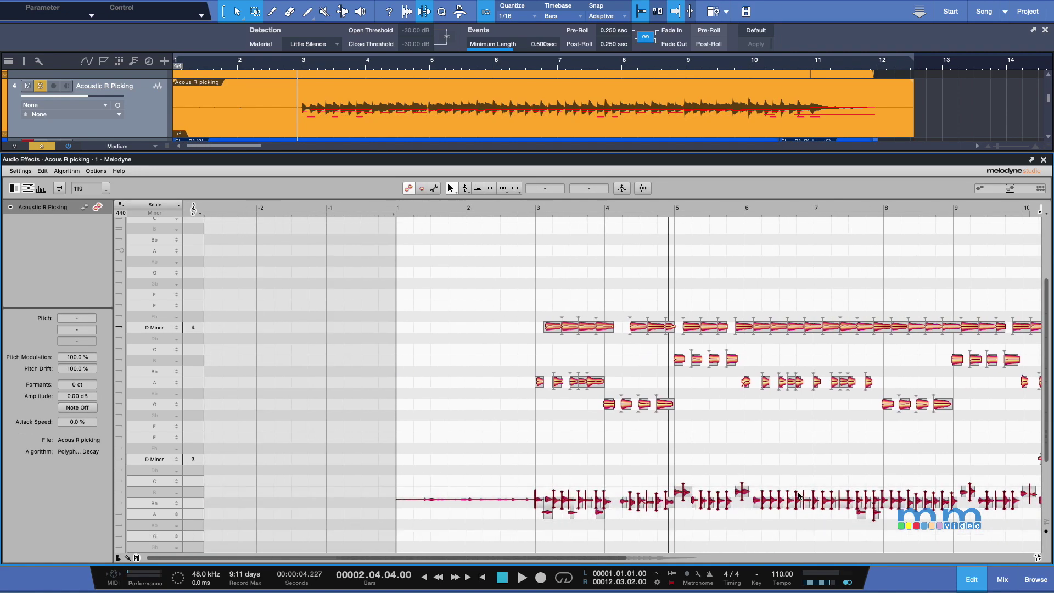
{"action": "key", "text": "Delete"}
{"action": "left_click_drag", "start_coordinate": [599, 557], "coordinate": [756, 558]}
{"action": "key", "text": "ctrl+z"}
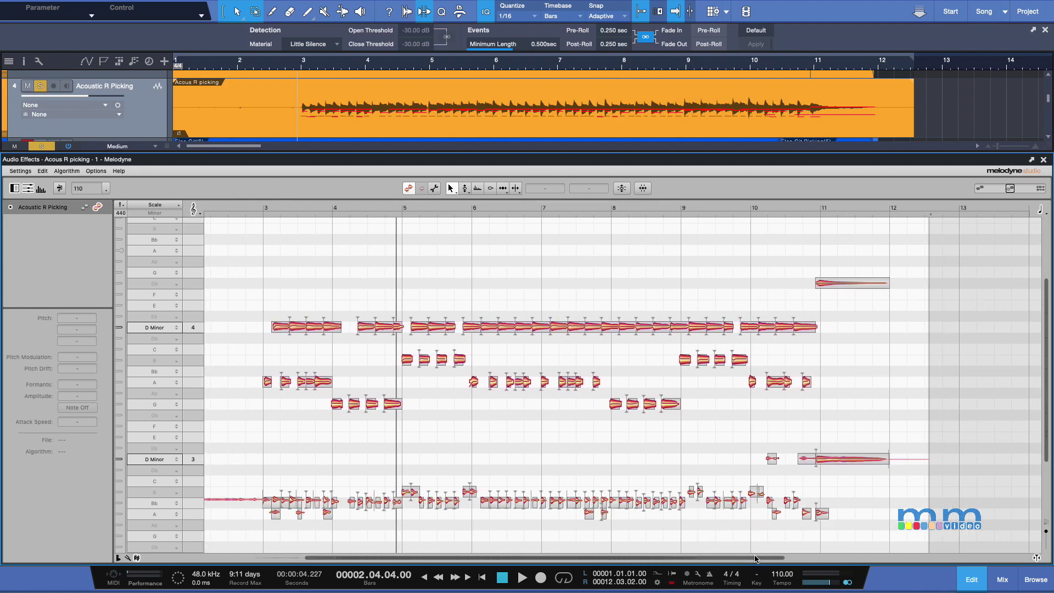
{"action": "left_click", "coordinate": [433, 189]}
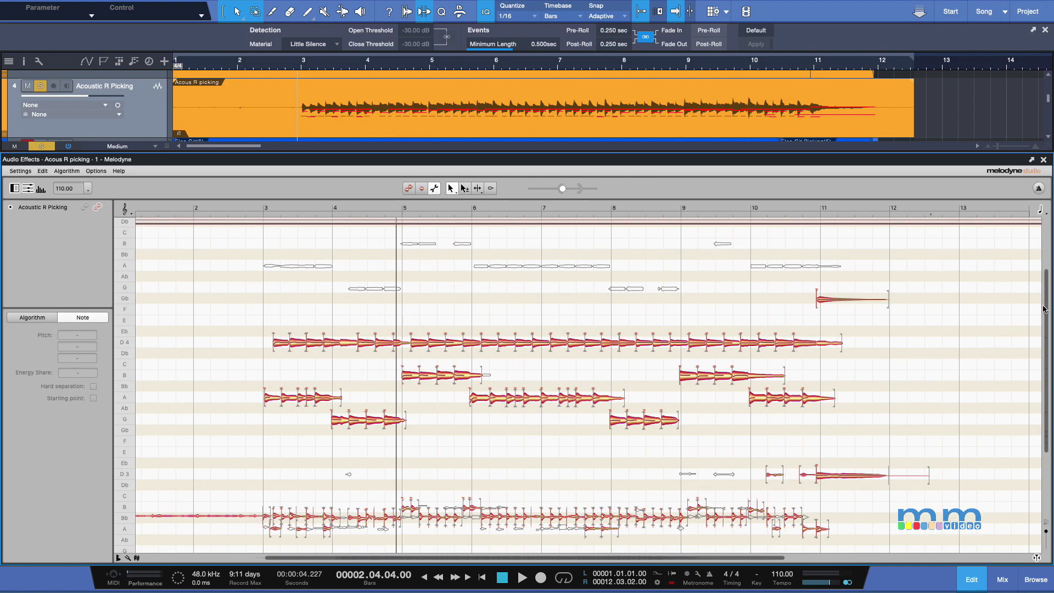
- Limit Melodyne's note detection to the range between about Db3 and E4
{"action": "scroll", "coordinate": [1045, 309], "scroll_direction": "up", "scroll_amount": 3}
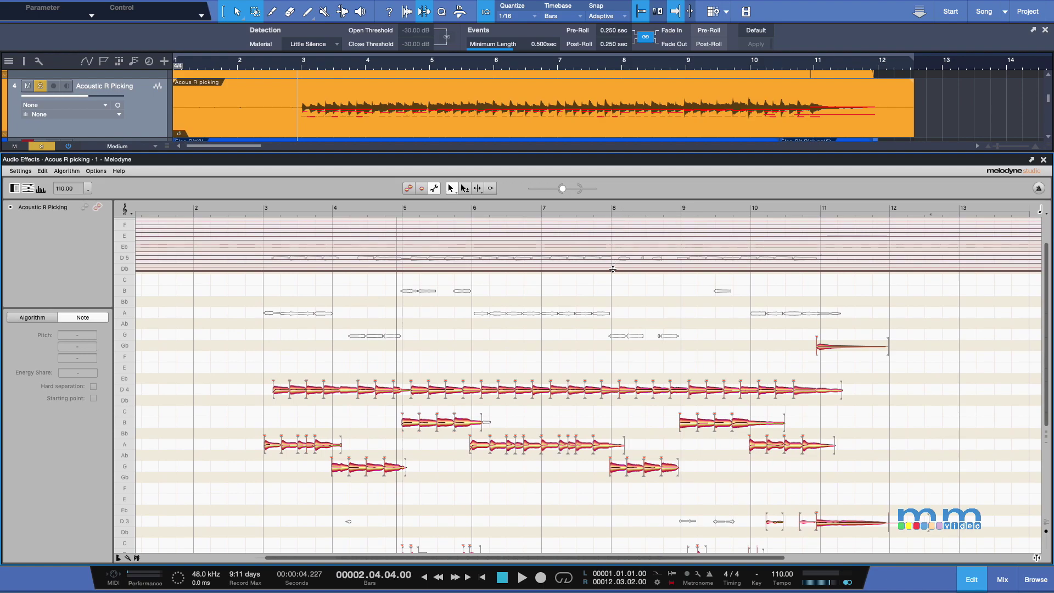
{"action": "left_click_drag", "start_coordinate": [613, 269], "coordinate": [621, 370]}
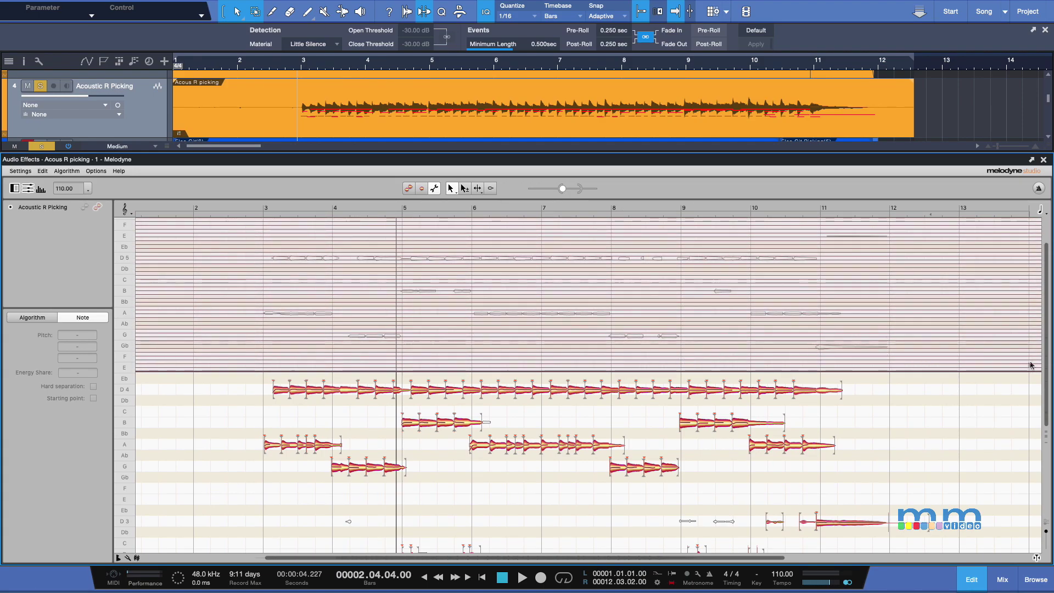
{"action": "scroll", "coordinate": [826, 483], "scroll_direction": "down", "scroll_amount": 10}
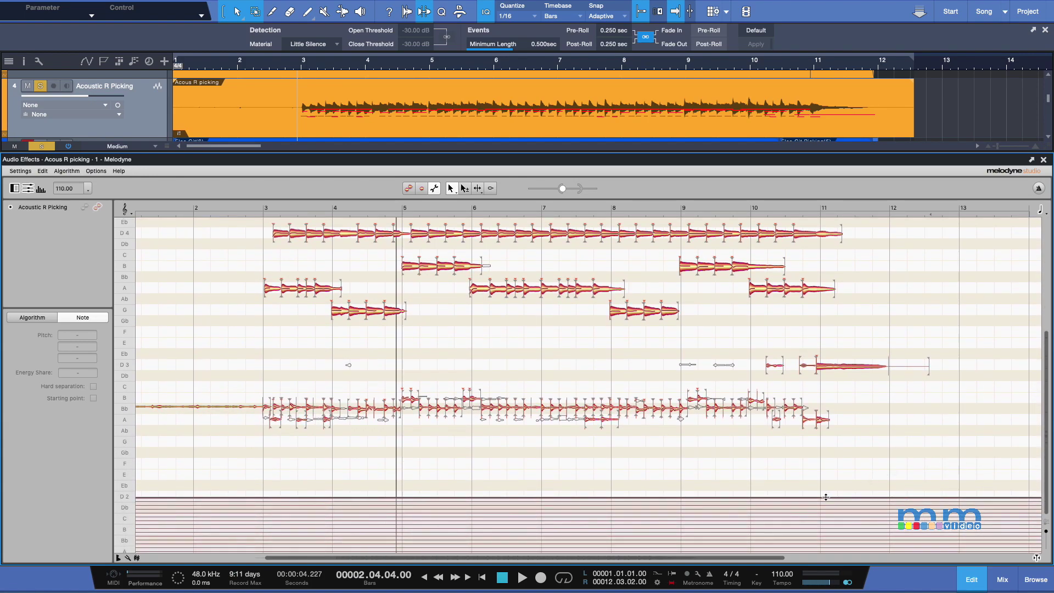
{"action": "left_click_drag", "start_coordinate": [826, 497], "coordinate": [825, 378]}
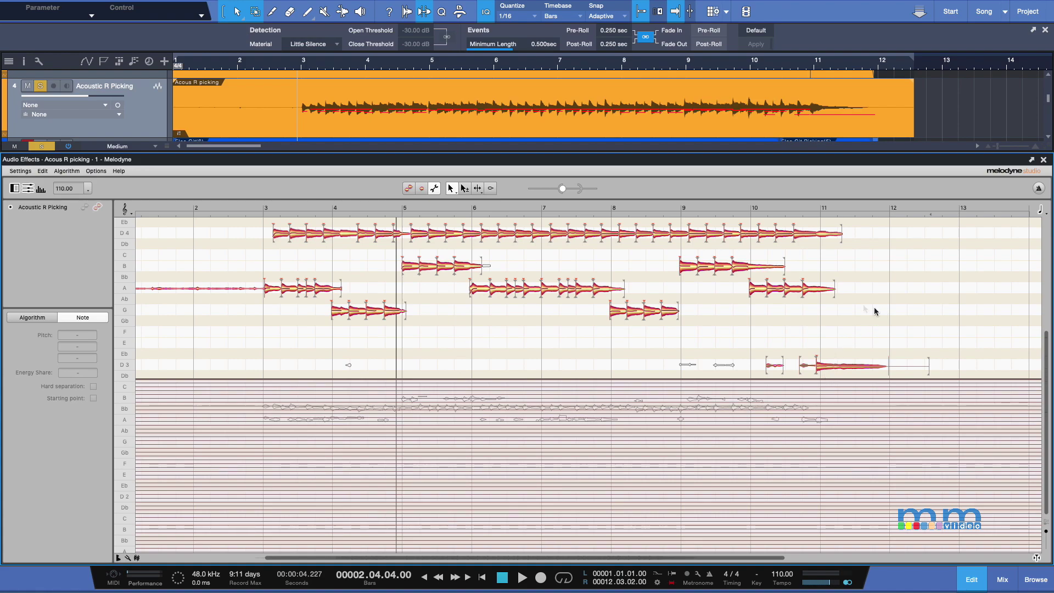
{"action": "scroll", "coordinate": [1045, 356], "scroll_direction": "up", "scroll_amount": 3}
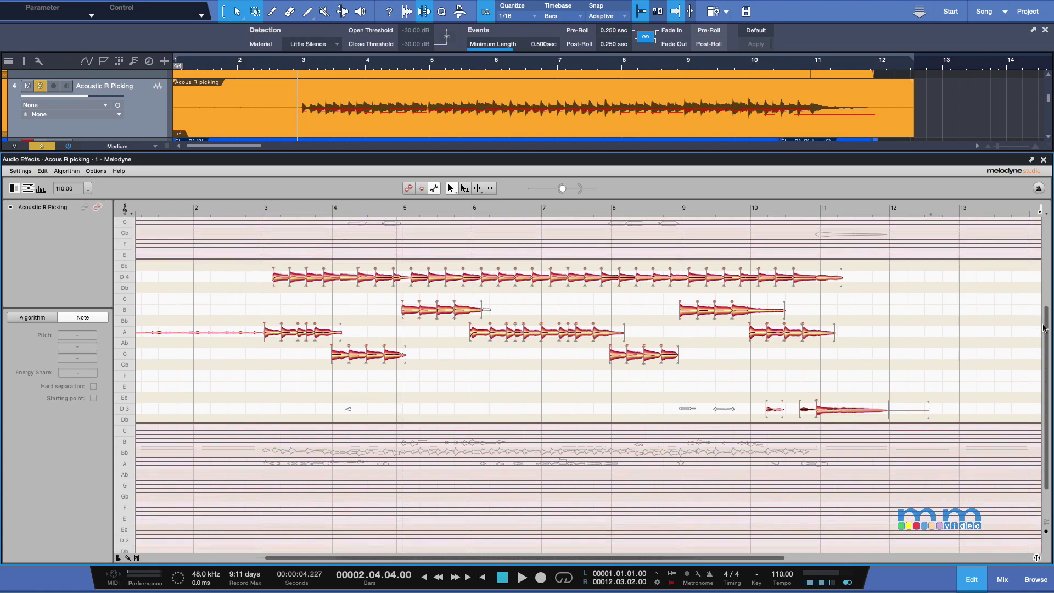
- Delete the two stray notes near bar 10 and the long A note before bar 3, then play back
{"action": "left_click", "coordinate": [409, 189]}
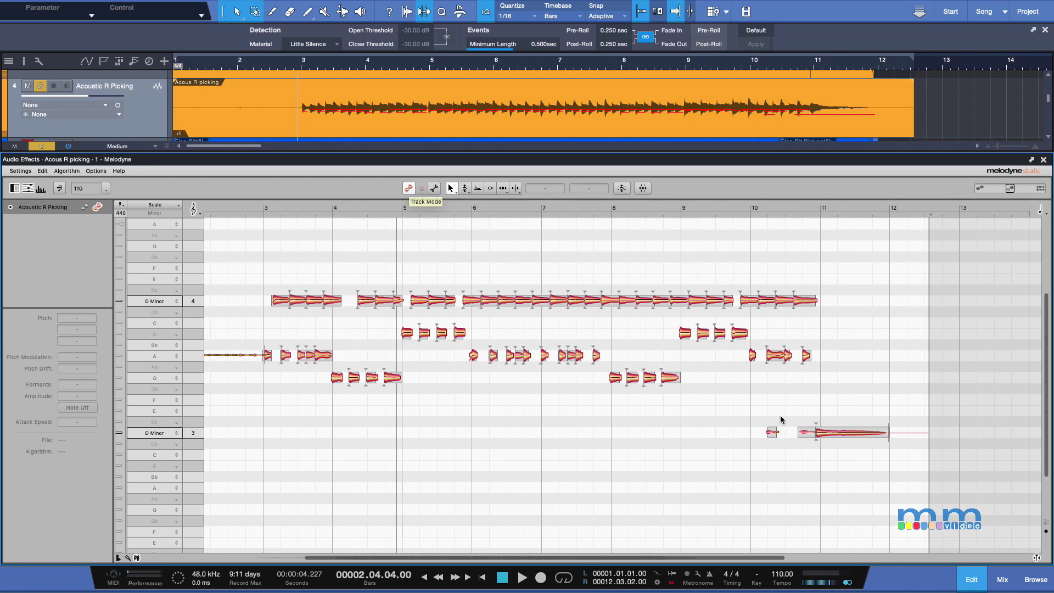
{"action": "left_click_drag", "start_coordinate": [762, 413], "coordinate": [802, 448]}
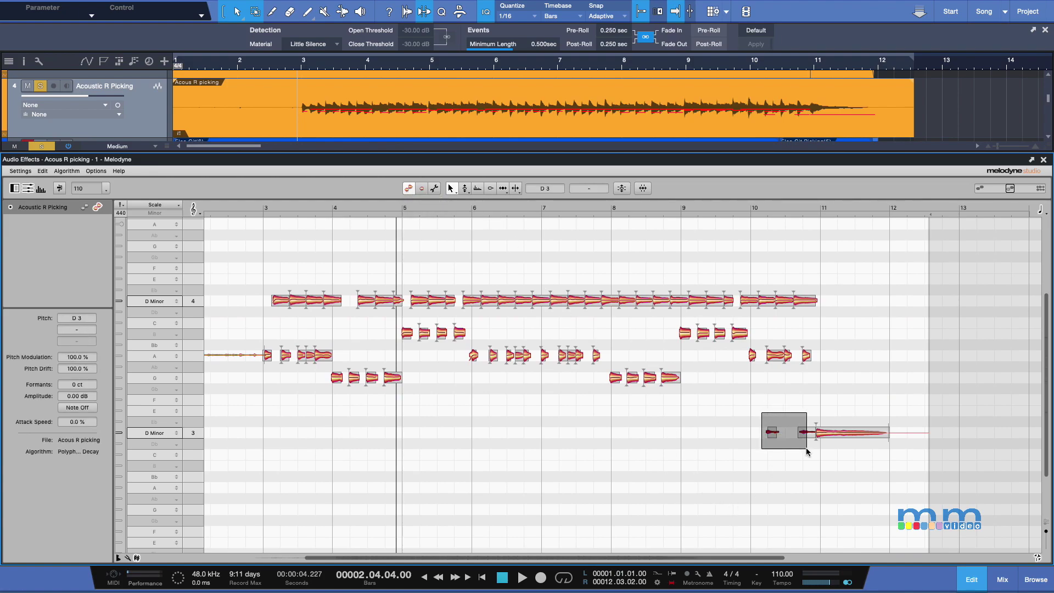
{"action": "key", "text": "Delete"}
{"action": "left_click_drag", "start_coordinate": [240, 339], "coordinate": [183, 383]}
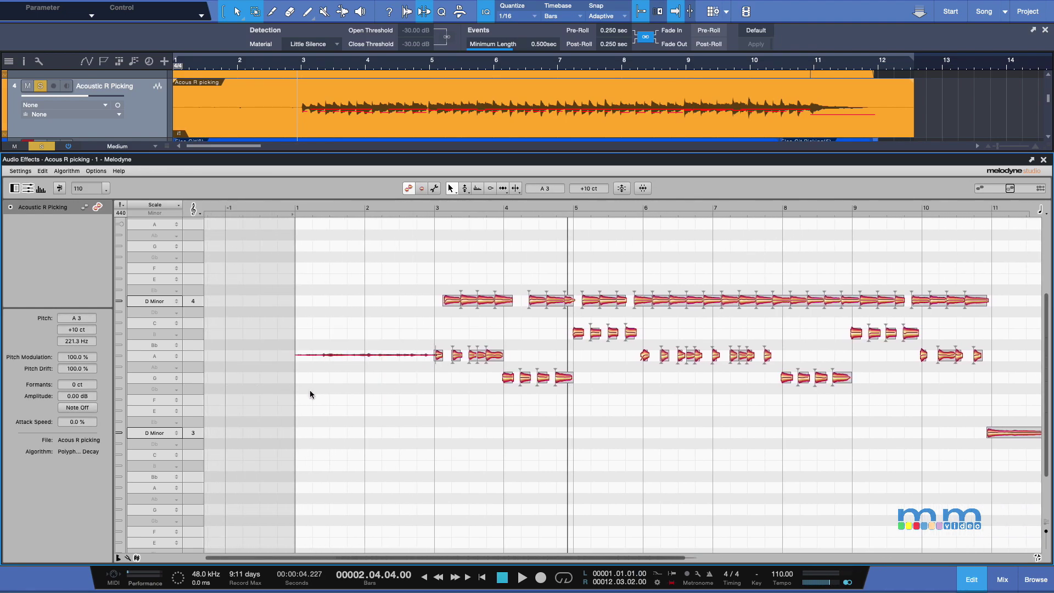
{"action": "key", "text": "Delete"}
{"action": "scroll", "coordinate": [553, 465], "scroll_direction": "right", "scroll_amount": 5}
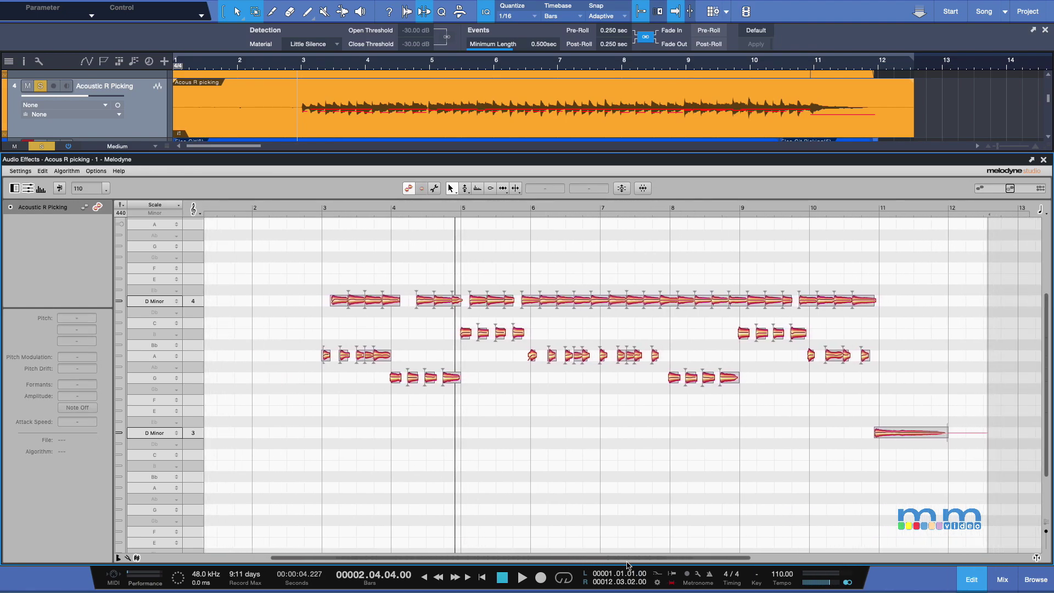
{"action": "key", "text": "space"}
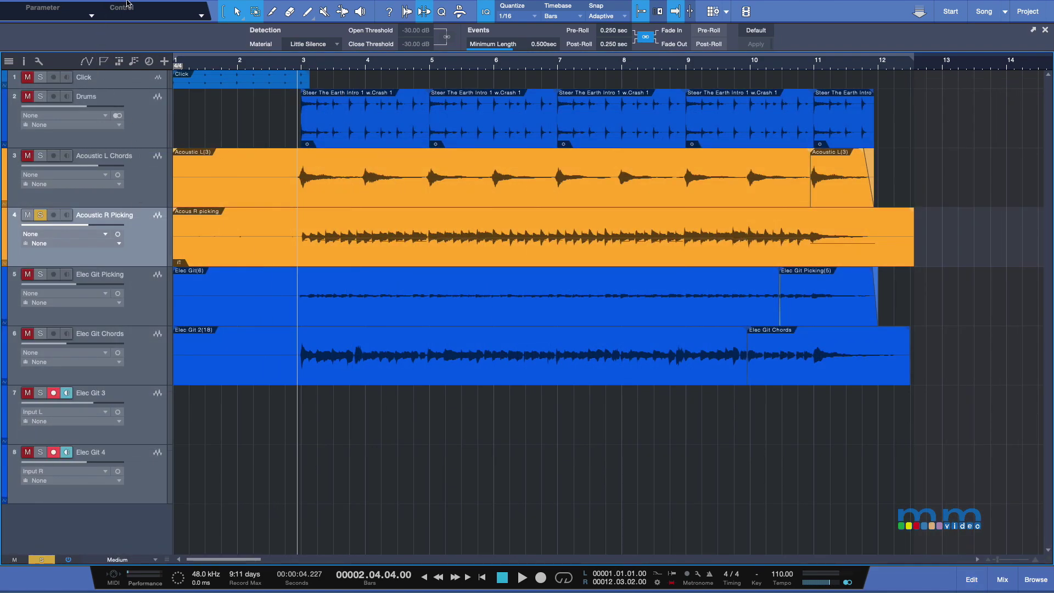
- Add a taller instrument Track 9, drop the Acous R picking event on it as MIDI, and open the part
{"action": "mouse_move", "coordinate": [128, 3]}
{"action": "left_click", "coordinate": [166, 6]}
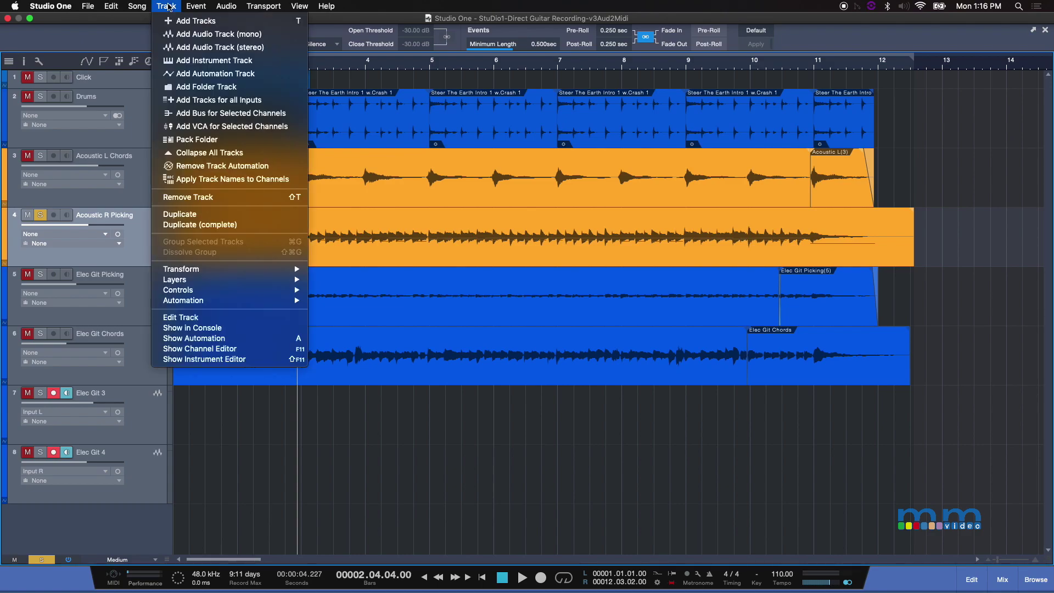
{"action": "left_click", "coordinate": [202, 60]}
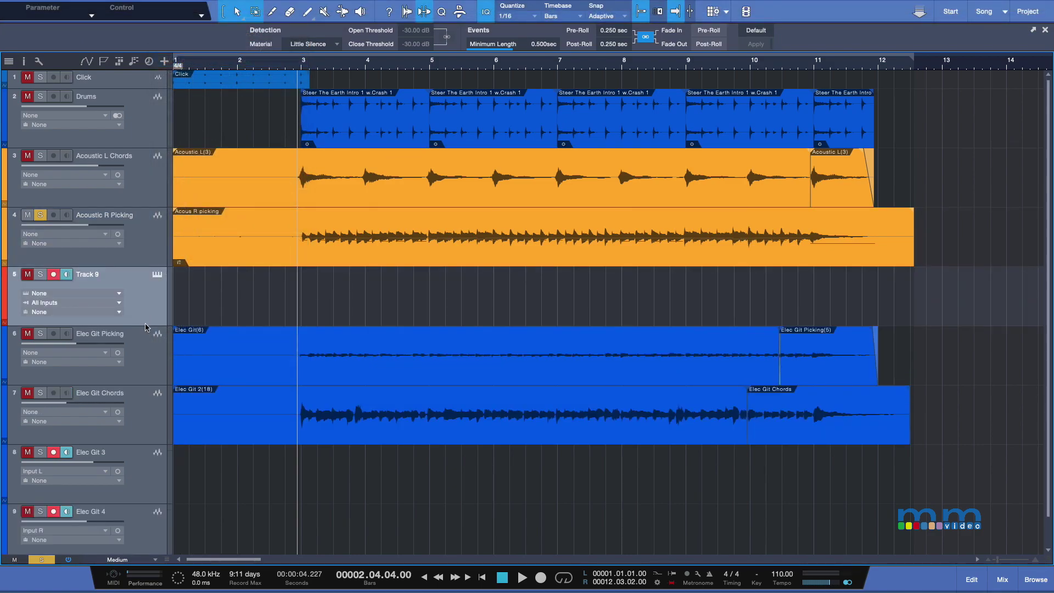
{"action": "left_click_drag", "start_coordinate": [147, 325], "coordinate": [159, 389]}
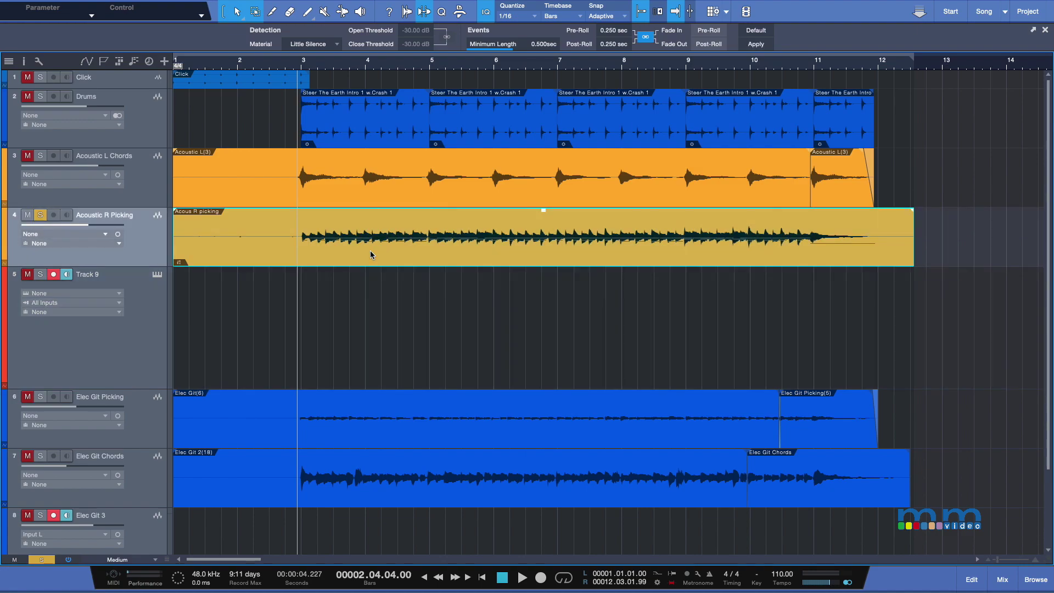
{"action": "left_click_drag", "start_coordinate": [370, 250], "coordinate": [413, 354]}
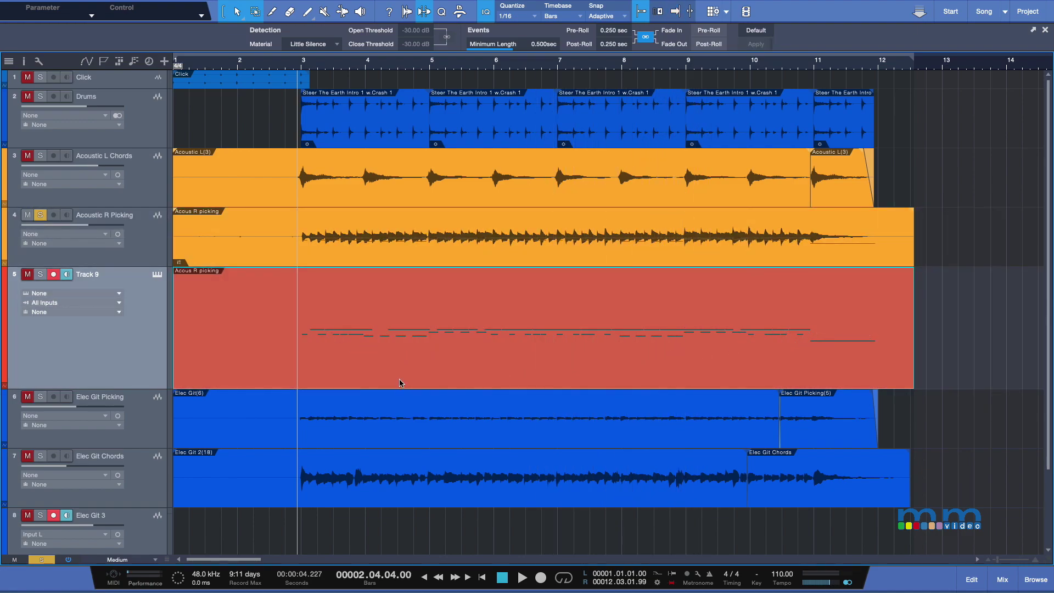
{"action": "double_click", "coordinate": [380, 362]}
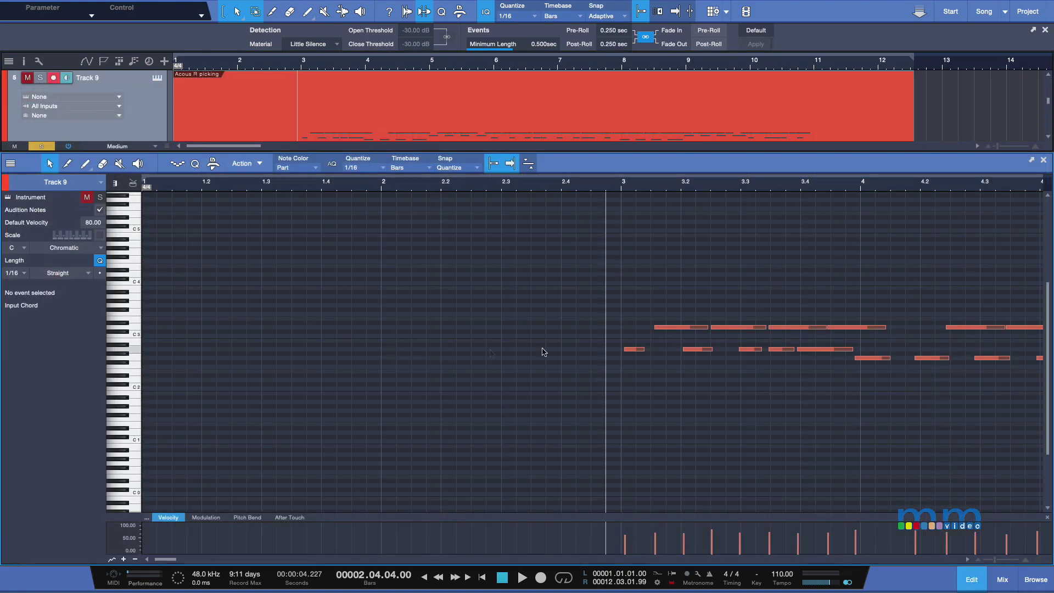
{"action": "left_click_drag", "start_coordinate": [166, 560], "coordinate": [177, 560]}
- Load the PreSonus Mai Tai synth from the Instruments browser onto Track 9
{"action": "left_click", "coordinate": [1044, 160]}
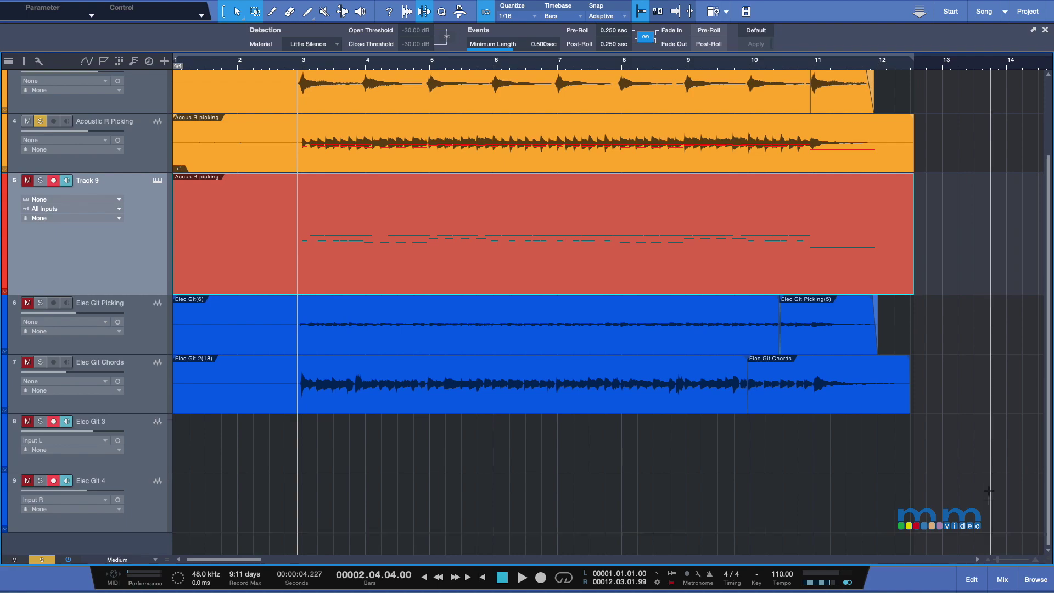
{"action": "left_click", "coordinate": [1036, 580]}
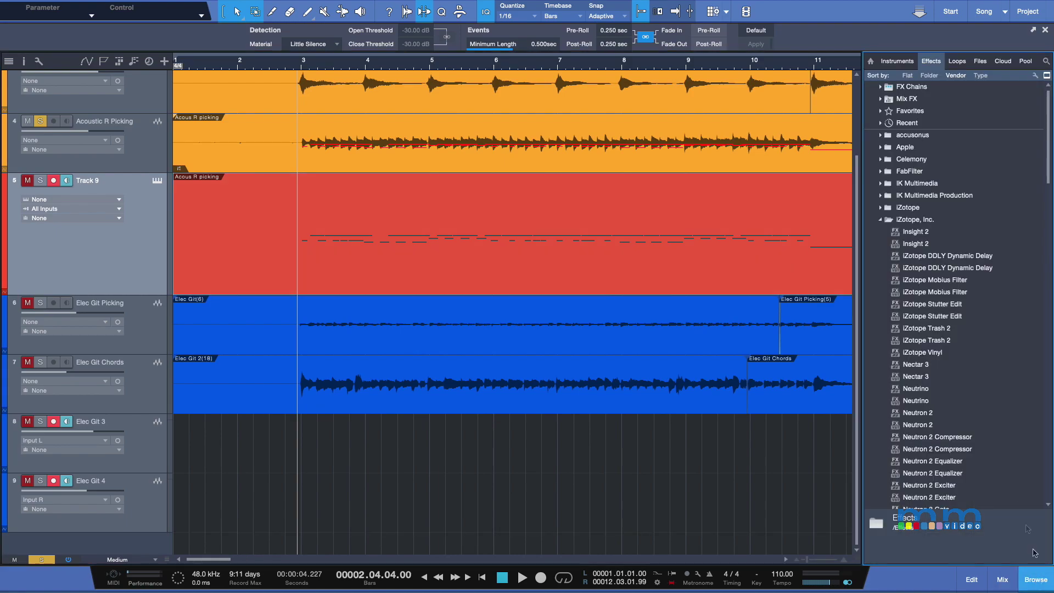
{"action": "left_click", "coordinate": [898, 61]}
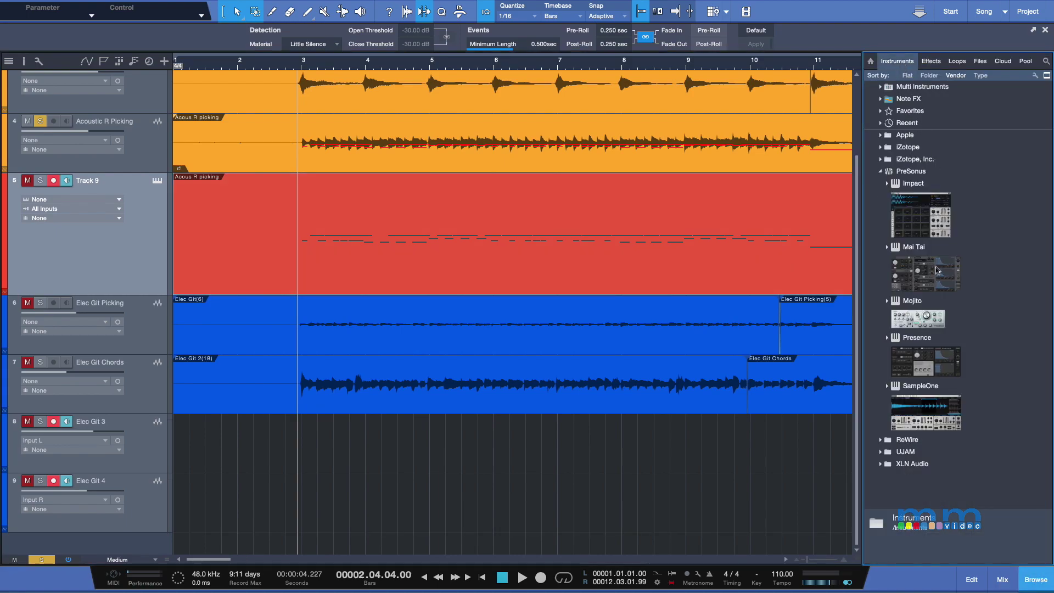
{"action": "left_click_drag", "start_coordinate": [937, 269], "coordinate": [131, 260]}
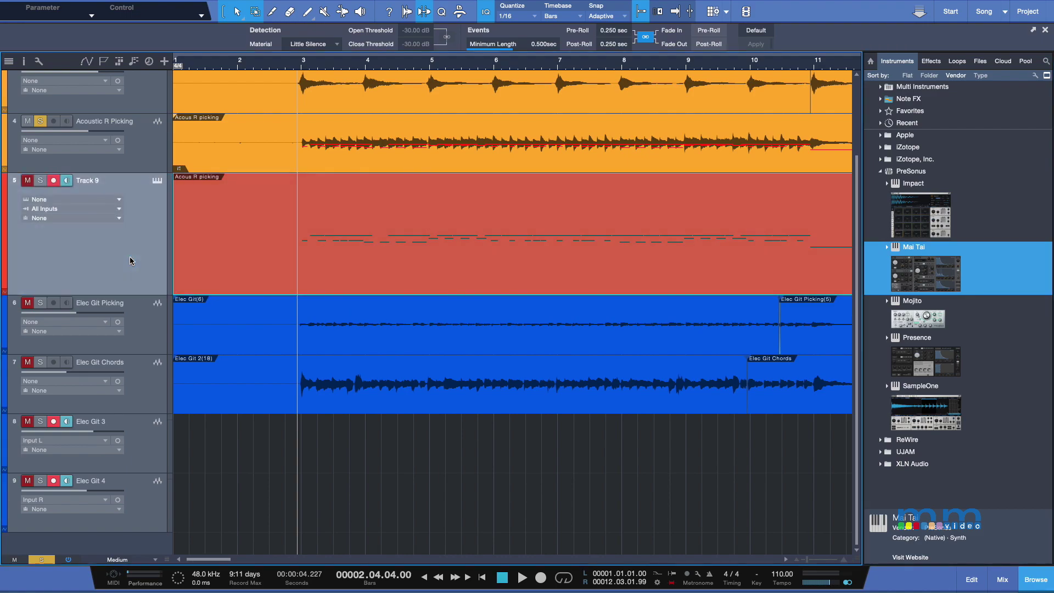
- Choose the Bell - Dynabell preset in Mai Tai and close its window
{"action": "left_click", "coordinate": [385, 68]}
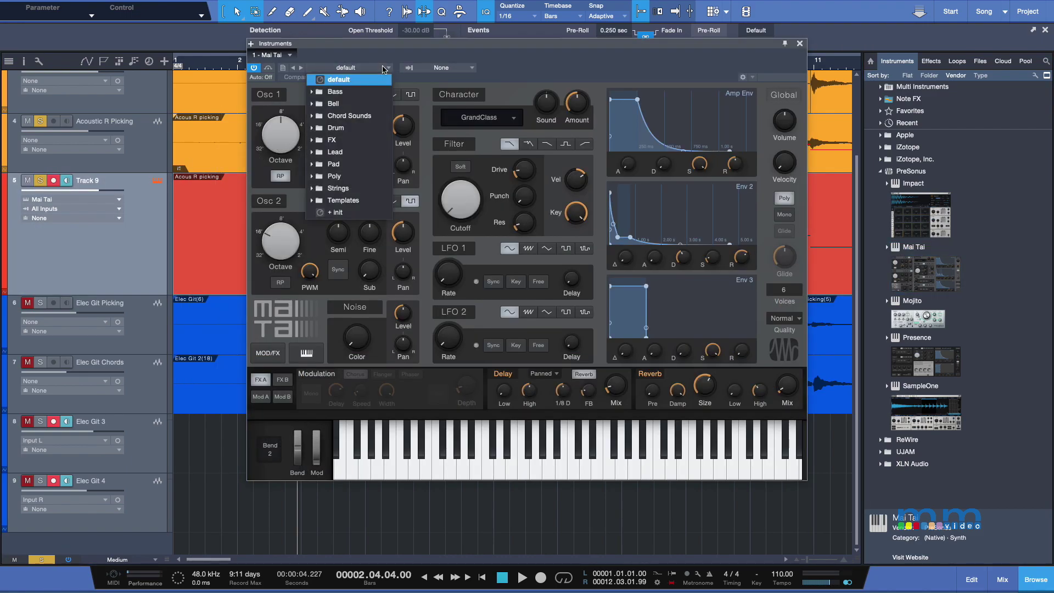
{"action": "left_click", "coordinate": [313, 104]}
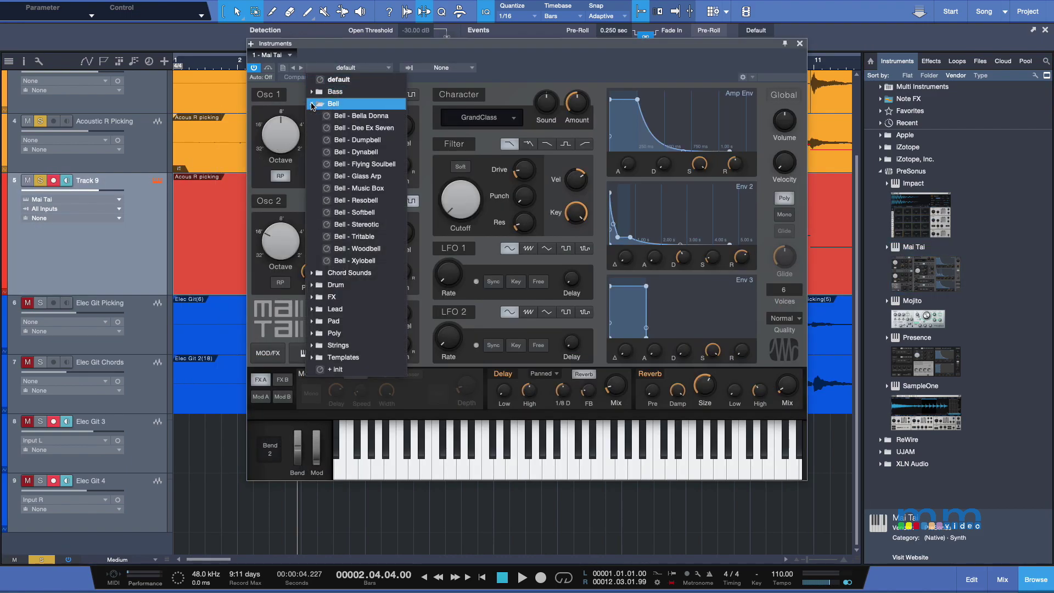
{"action": "left_click", "coordinate": [357, 152]}
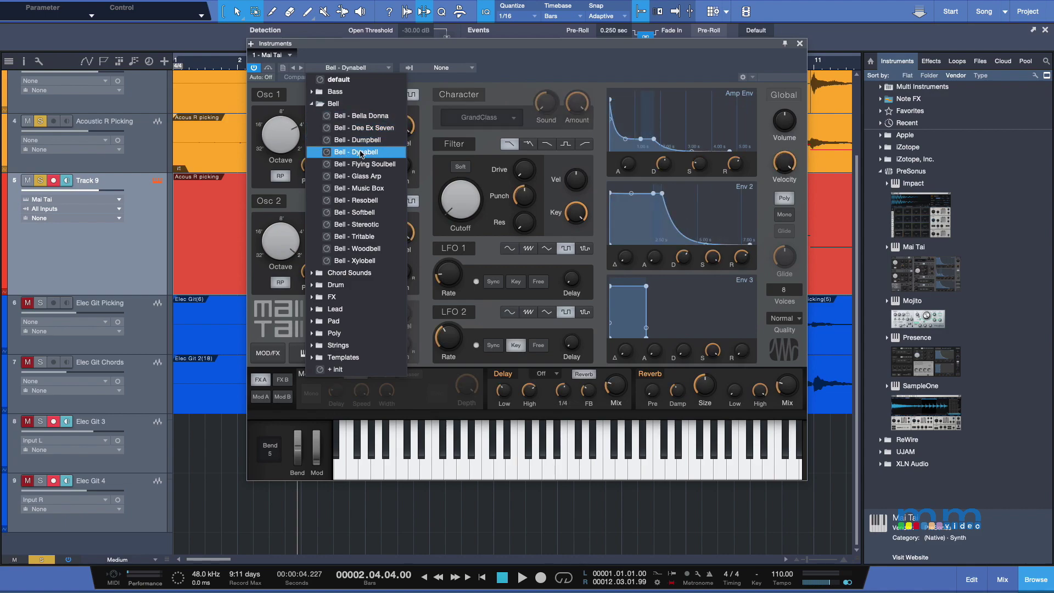
{"action": "left_click", "coordinate": [511, 72]}
{"action": "left_click_drag", "start_coordinate": [720, 55], "coordinate": [800, 107]}
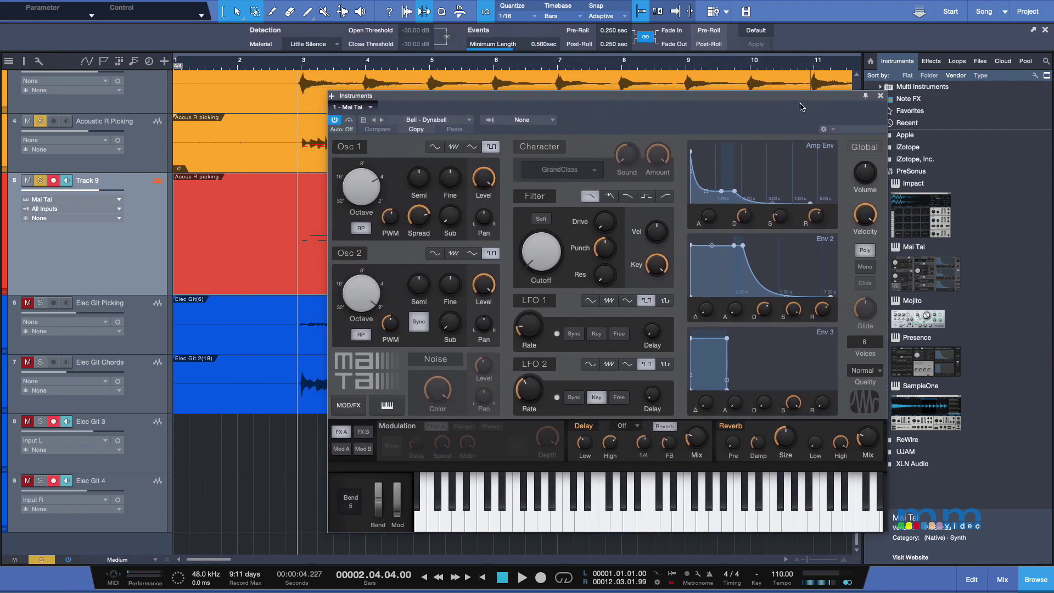
{"action": "left_click", "coordinate": [881, 96]}
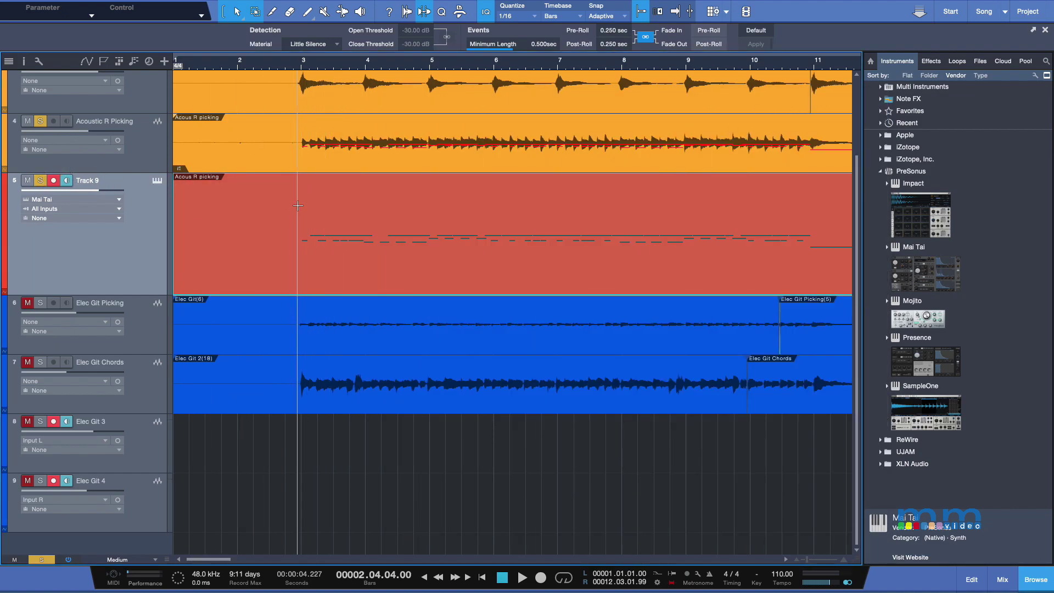
- Play the song while moving solo from Acoustic R Picking to Track 9, then stop
{"action": "key", "text": "space"}
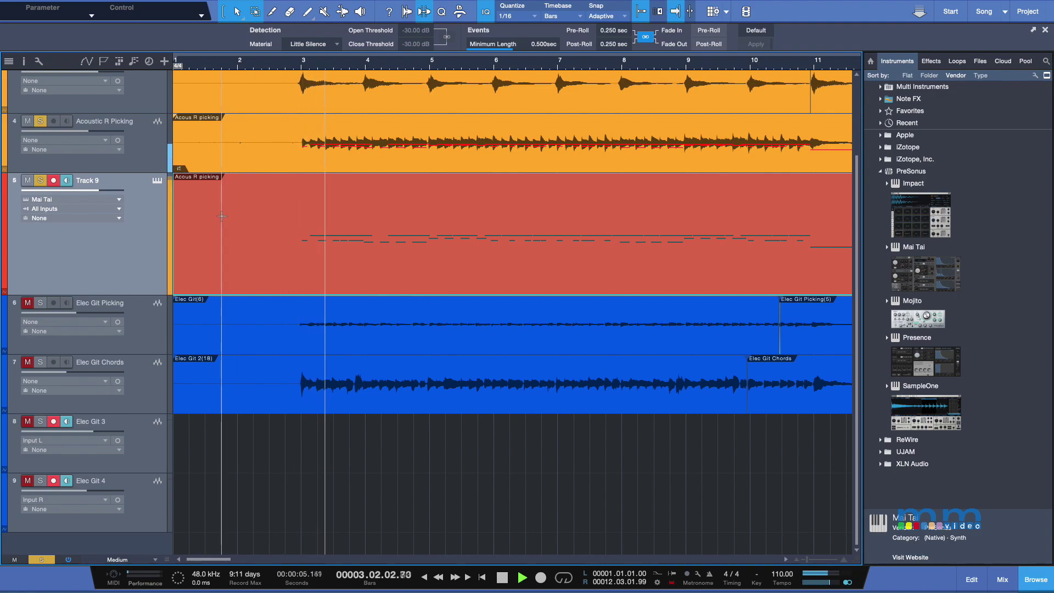
{"action": "left_click", "coordinate": [41, 123]}
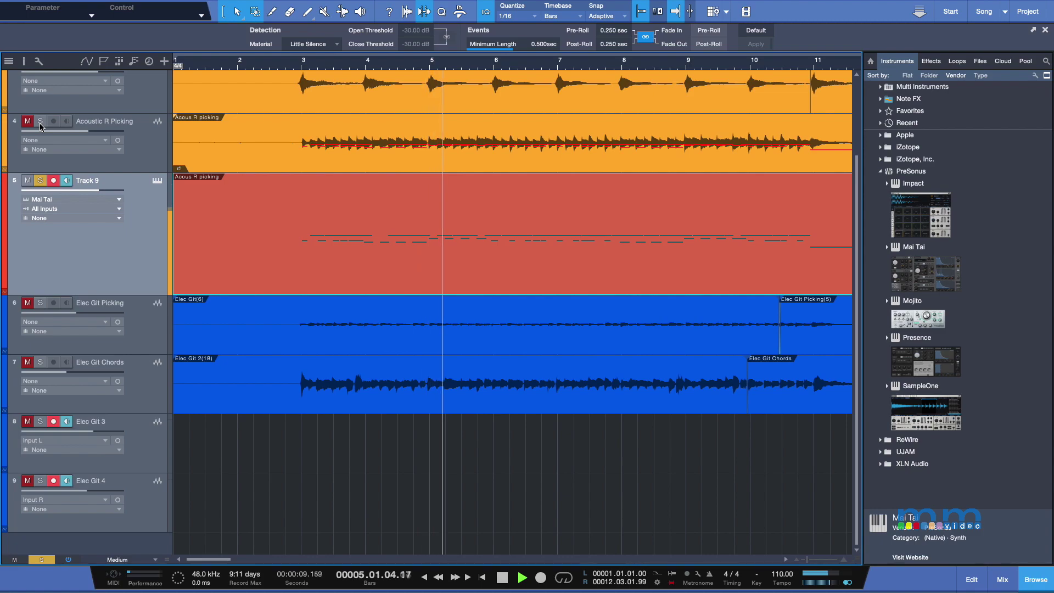
{"action": "left_click", "coordinate": [40, 121]}
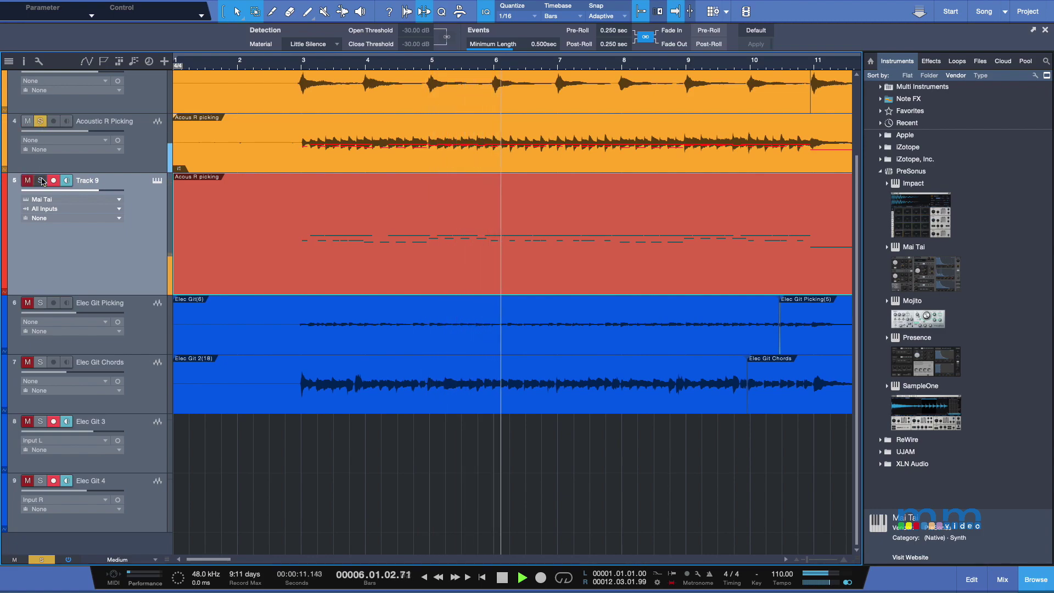
{"action": "left_click", "coordinate": [41, 181]}
{"action": "left_click", "coordinate": [41, 180]}
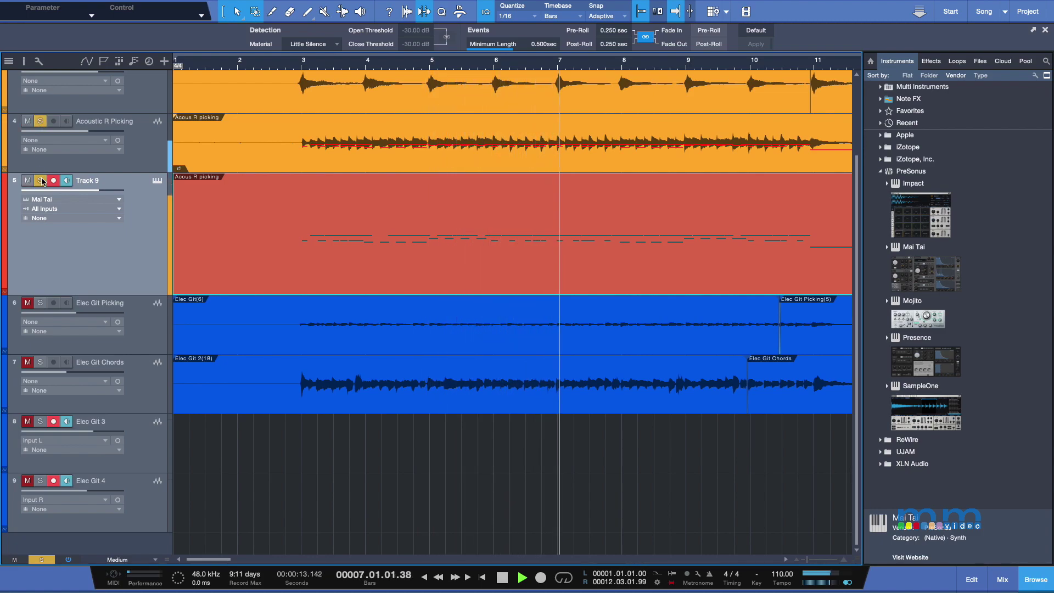
{"action": "key", "text": "space"}
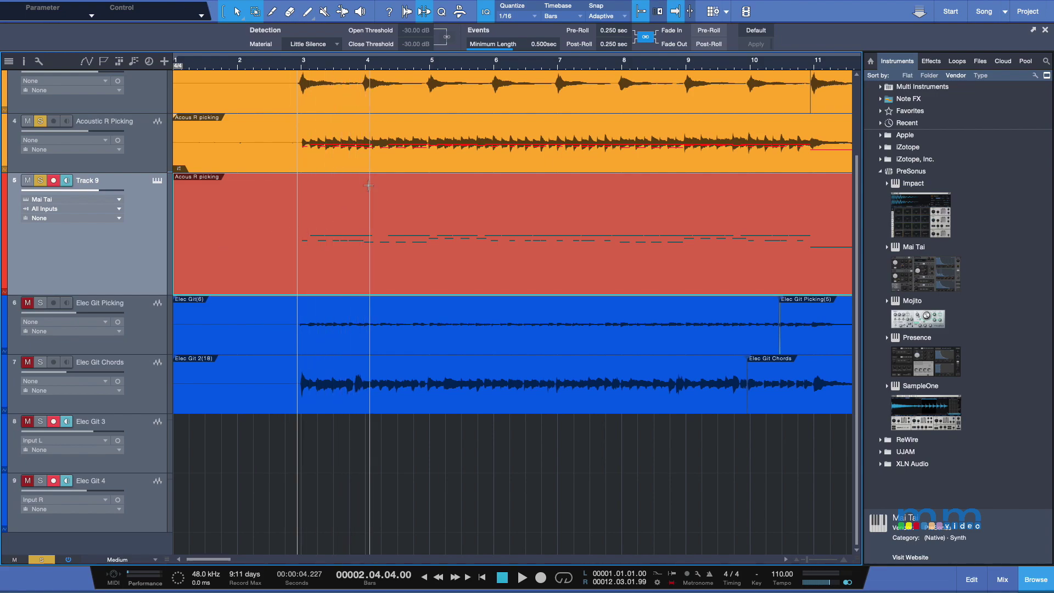
- Open and close the picking part in Melodyne, then close the Browser panel
{"action": "double_click", "coordinate": [373, 160]}
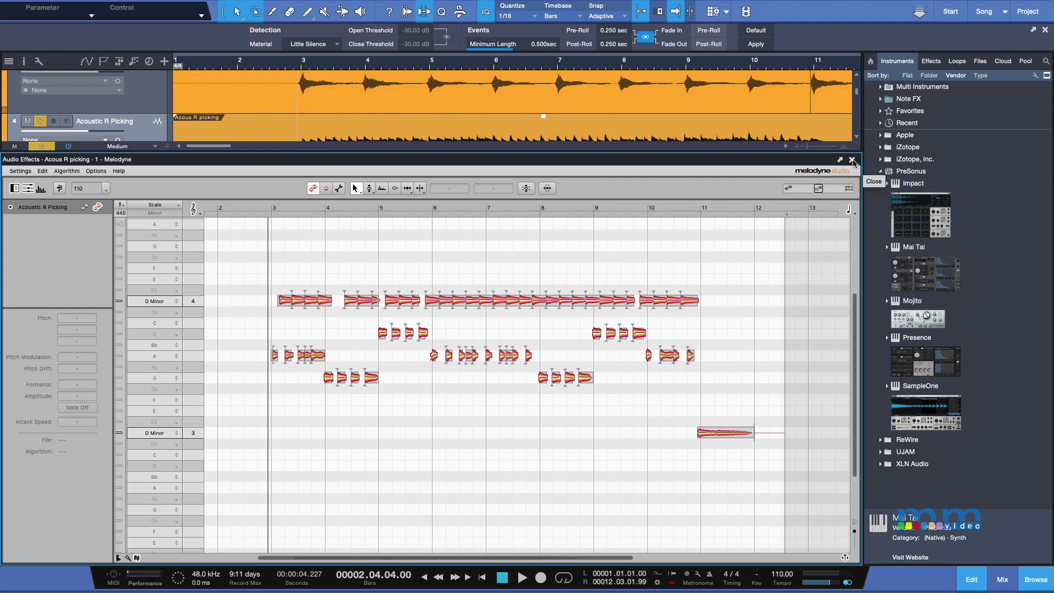
{"action": "left_click", "coordinate": [852, 160]}
{"action": "left_click", "coordinate": [1042, 580]}
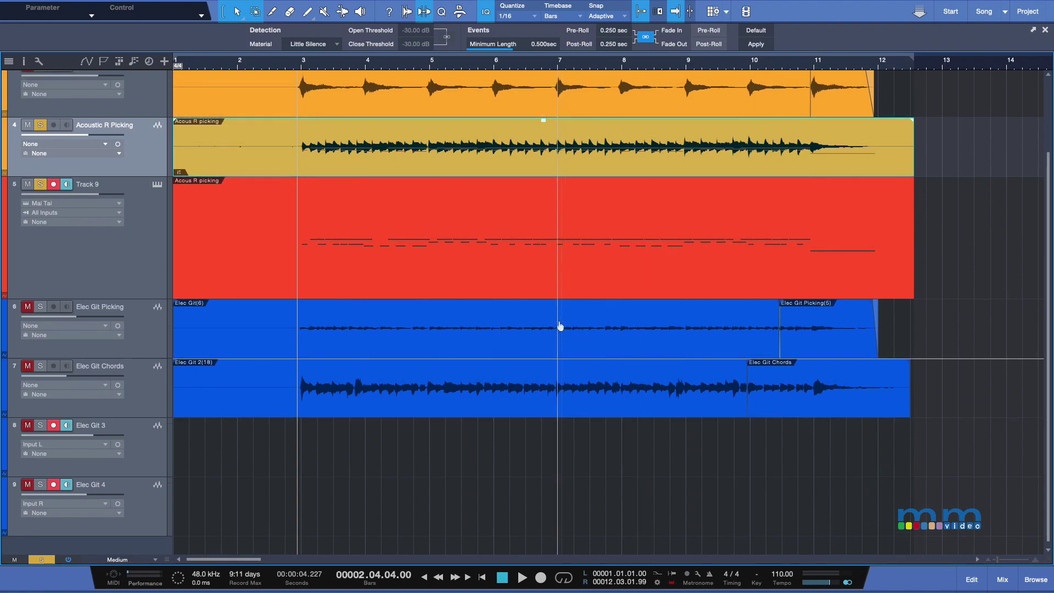
- Unsolo Track 9 and pull its volume fader down to about -2.5 dB during playback
{"action": "scroll", "coordinate": [558, 325], "scroll_direction": "up", "scroll_amount": 3}
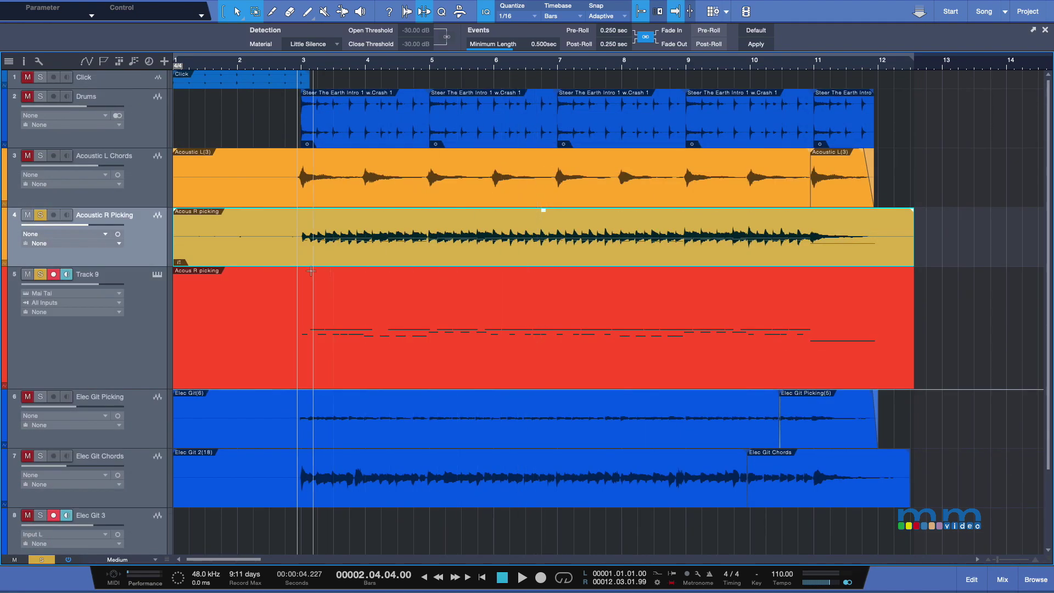
{"action": "left_click", "coordinate": [40, 276]}
{"action": "key", "text": "space"}
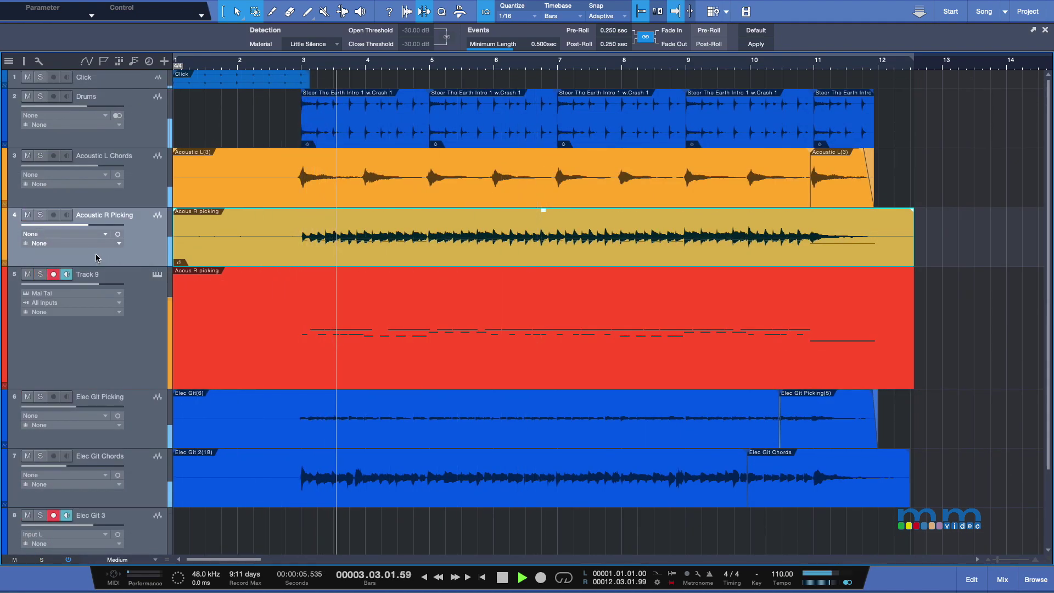
{"action": "left_click_drag", "start_coordinate": [97, 284], "coordinate": [92, 286]}
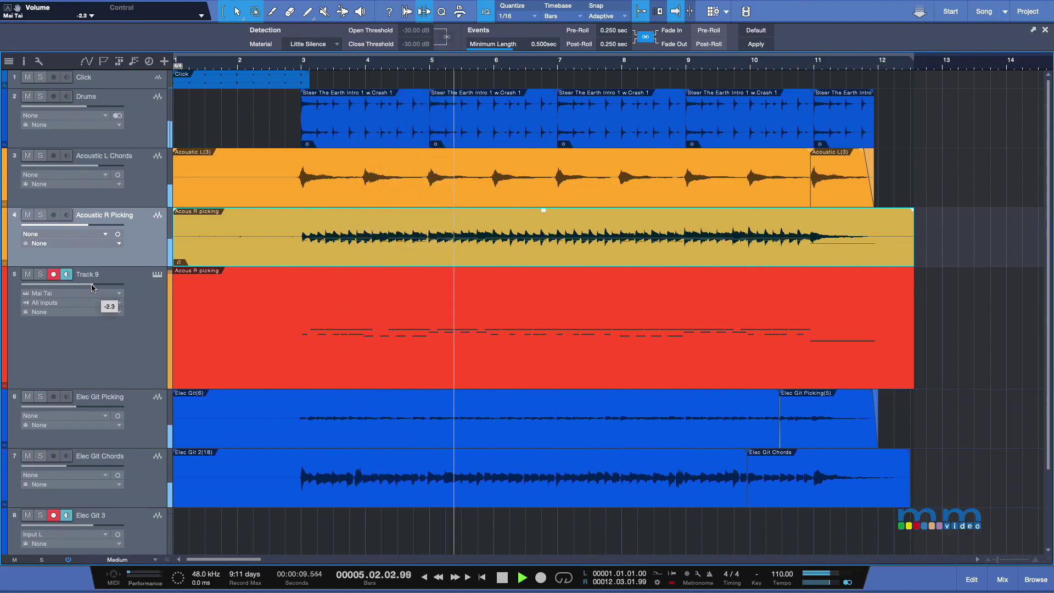
{"action": "left_click_drag", "start_coordinate": [92, 287], "coordinate": [91, 287]}
{"action": "key", "text": "space"}
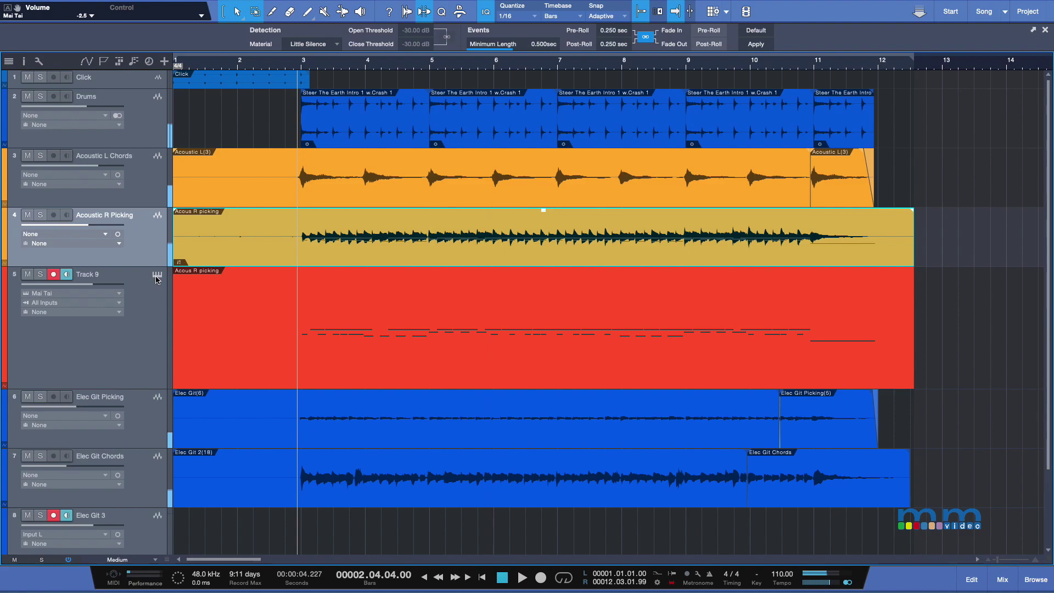
{"action": "left_click", "coordinate": [157, 276]}
- Load Mai Tai's Bell - Music Box preset, audition it, and close the synth window
{"action": "left_click", "coordinate": [466, 120]}
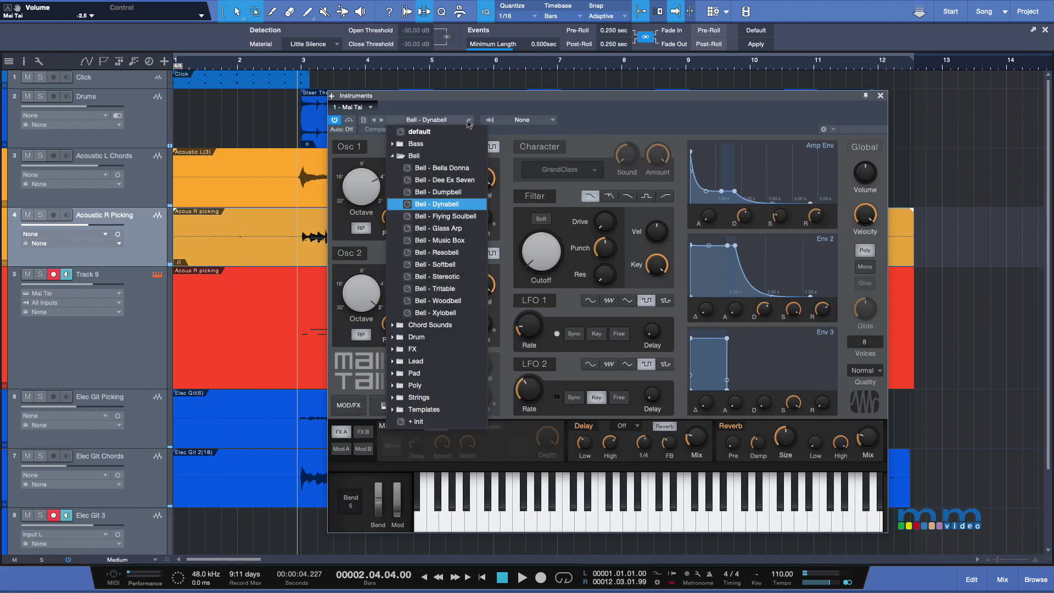
{"action": "left_click", "coordinate": [461, 244]}
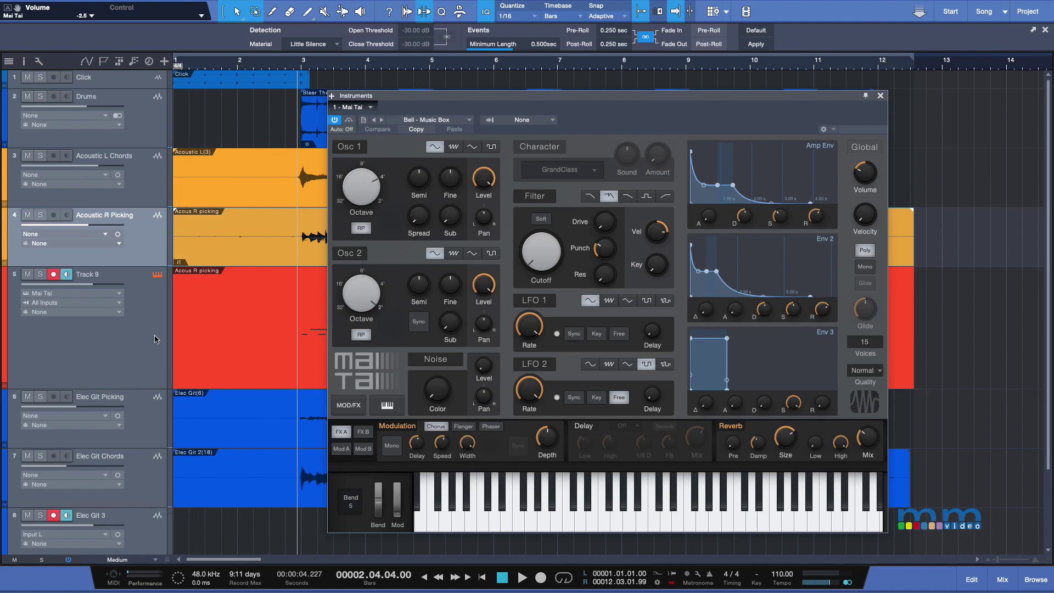
{"action": "key", "text": "space"}
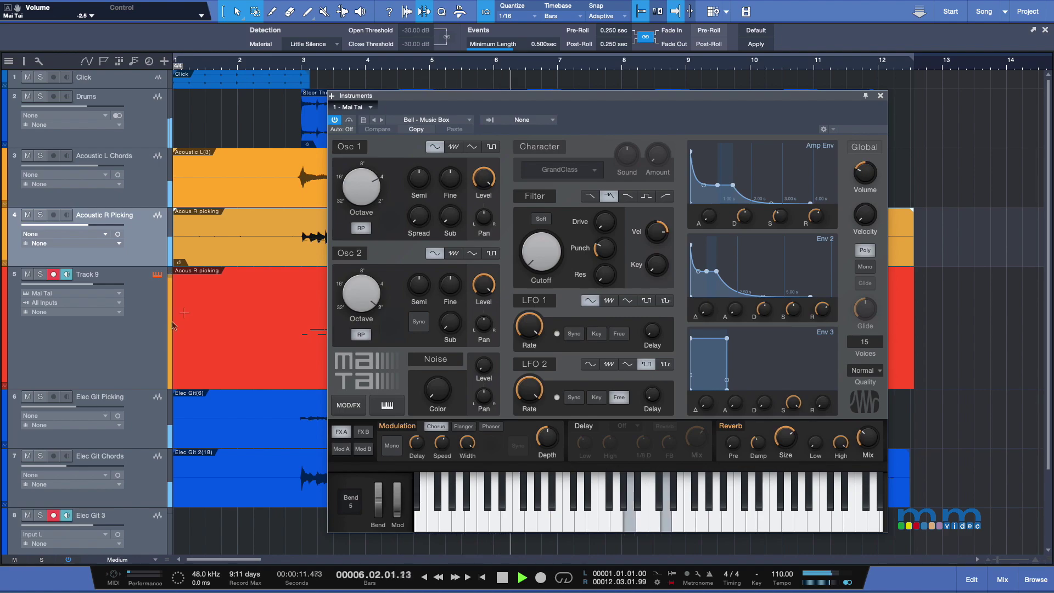
{"action": "key", "text": "space"}
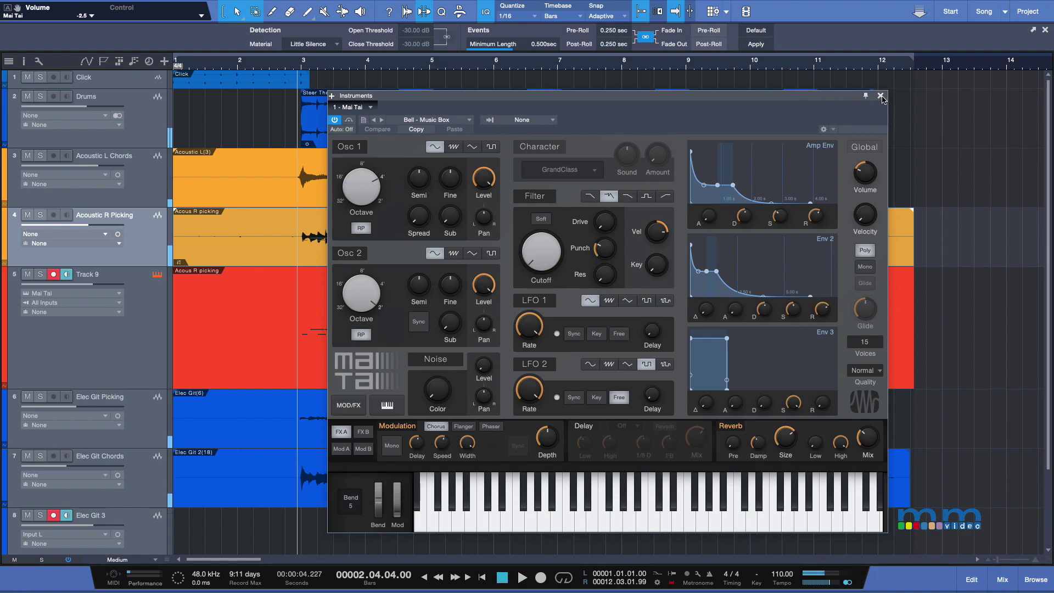
{"action": "left_click", "coordinate": [881, 97]}
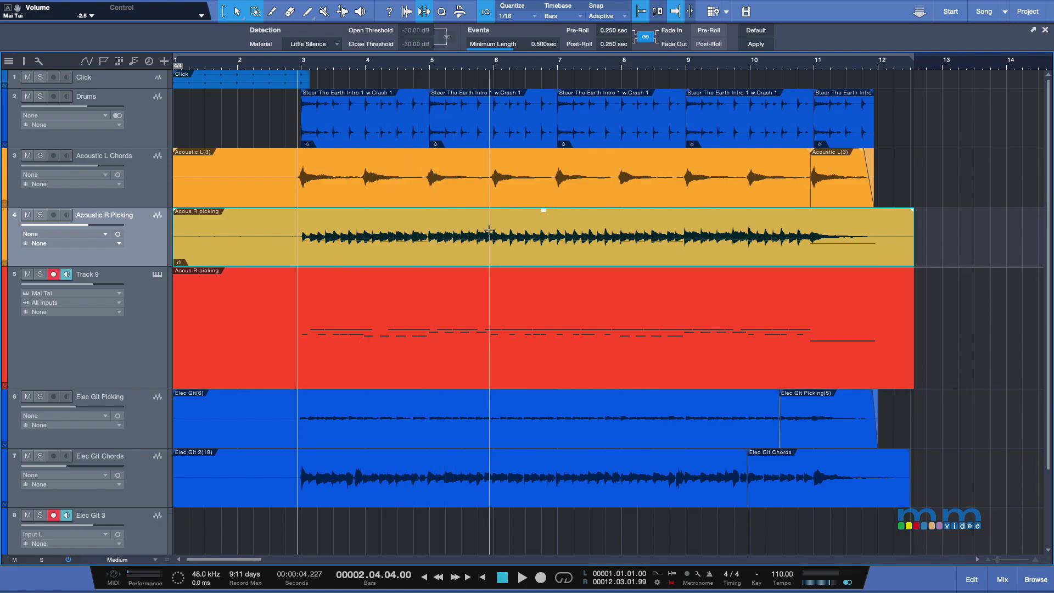
- Open the Acoustic L(3) chord event in Melodyne, audition its notes, then select Acoustic R Picking
{"action": "left_click", "coordinate": [477, 194]}
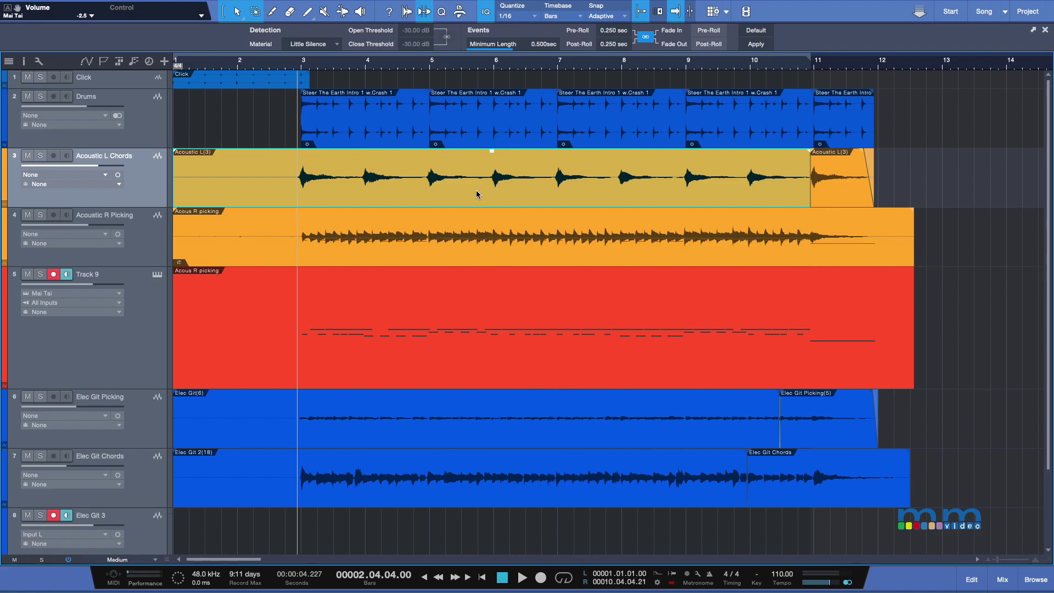
{"action": "key", "text": "super+m"}
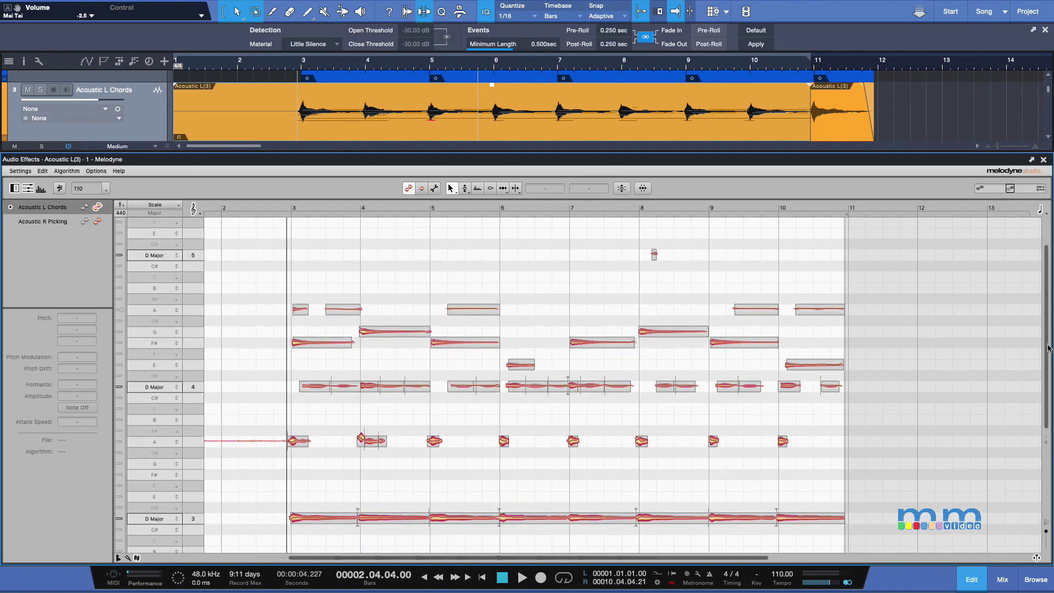
{"action": "scroll", "coordinate": [1043, 360], "scroll_direction": "up", "scroll_amount": 3}
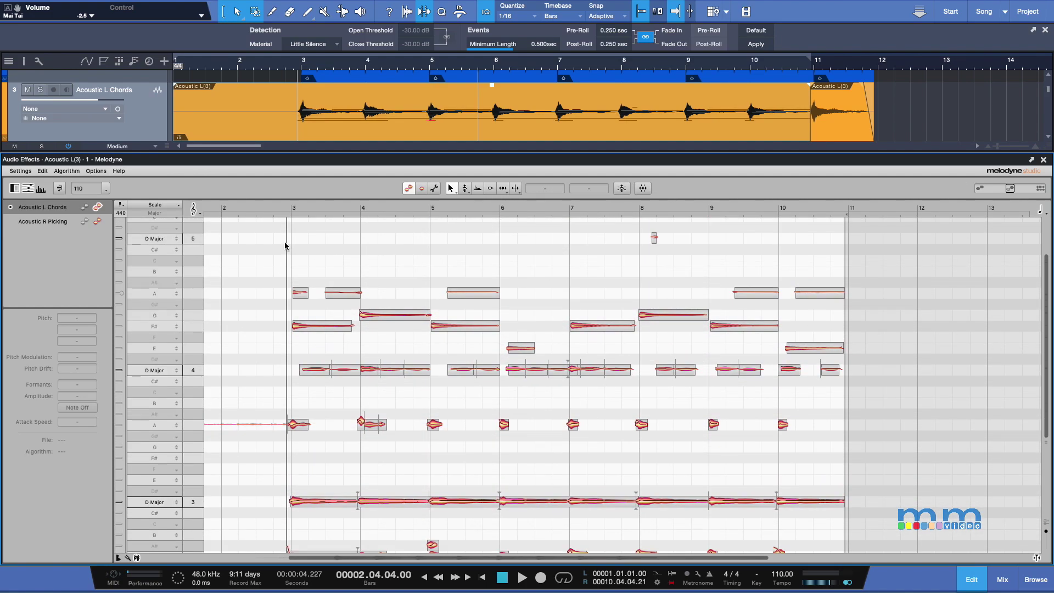
{"action": "key", "text": "space"}
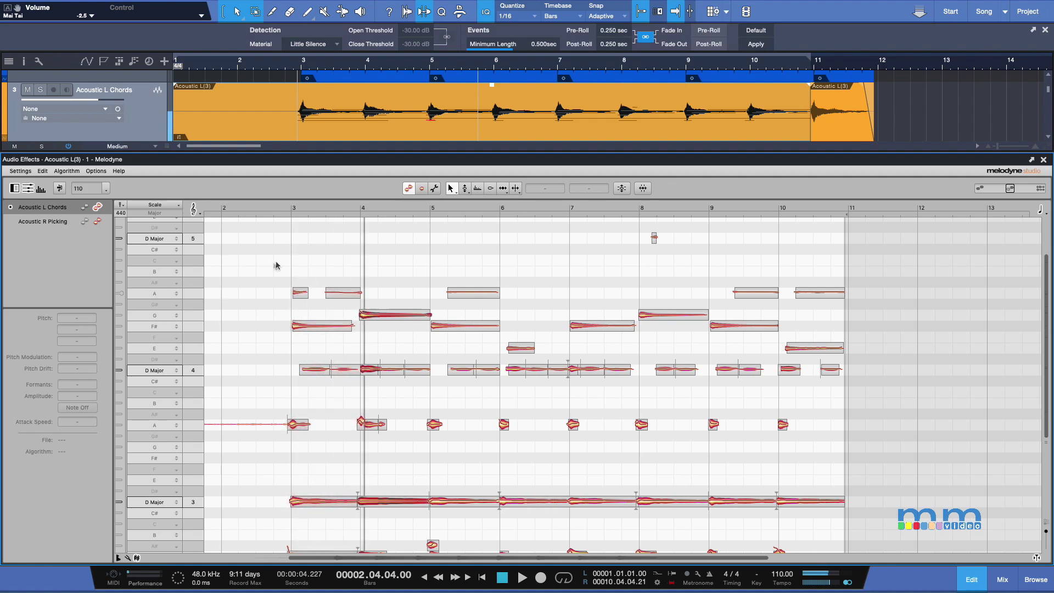
{"action": "scroll", "coordinate": [1044, 325], "scroll_direction": "down", "scroll_amount": 1}
{"action": "scroll", "coordinate": [1045, 325], "scroll_direction": "down", "scroll_amount": 1}
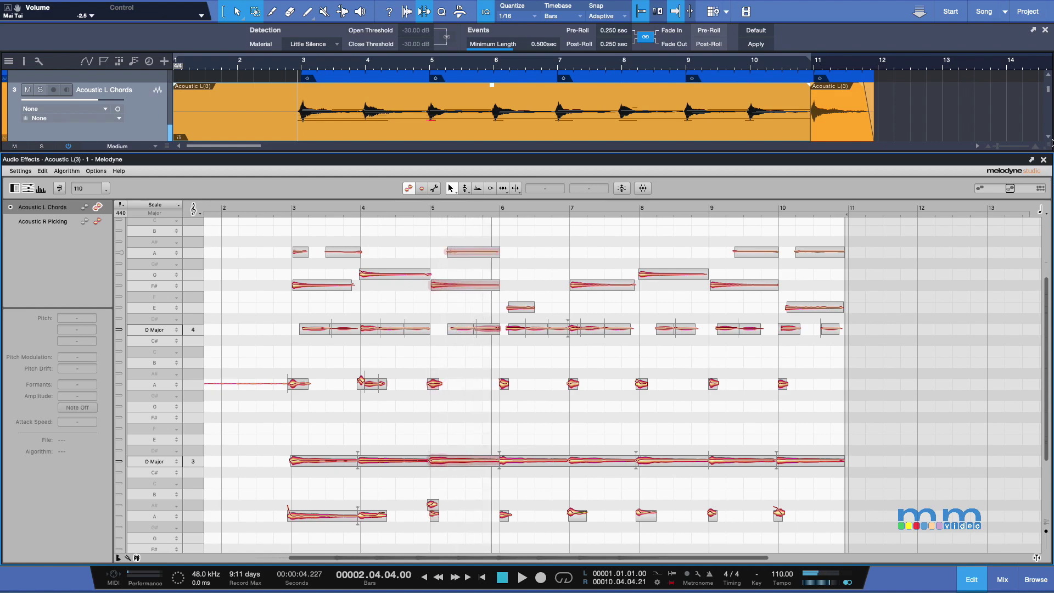
{"action": "key", "text": "space"}
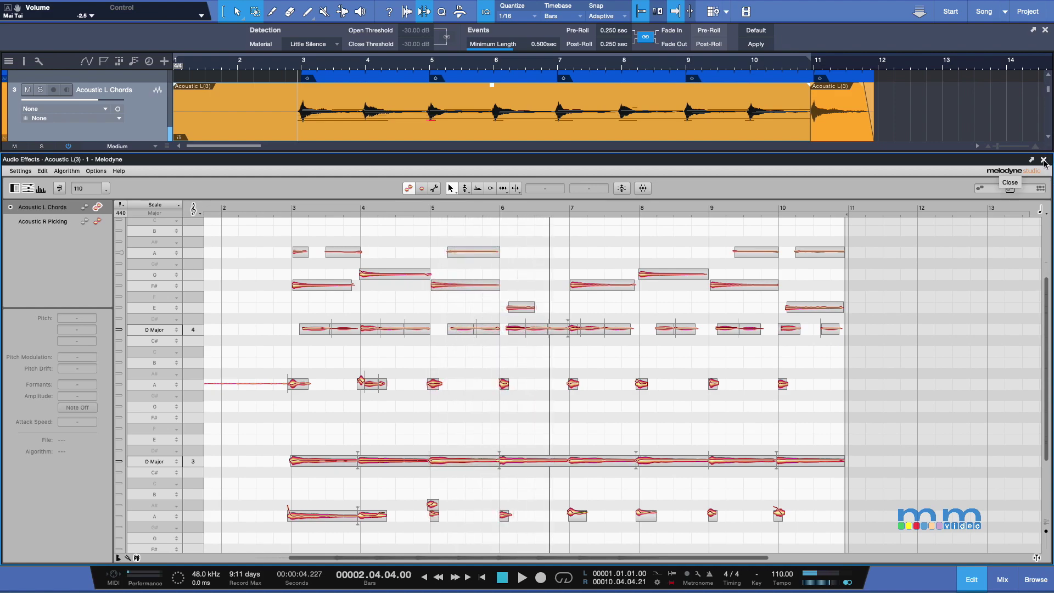
{"action": "left_click", "coordinate": [40, 222]}
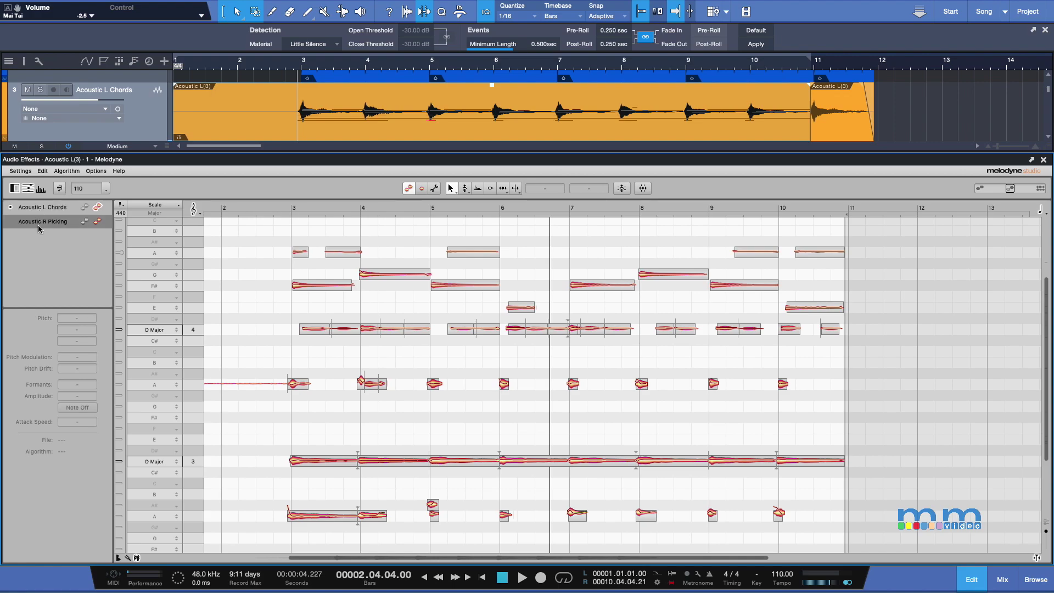
{"action": "left_click", "coordinate": [99, 223]}
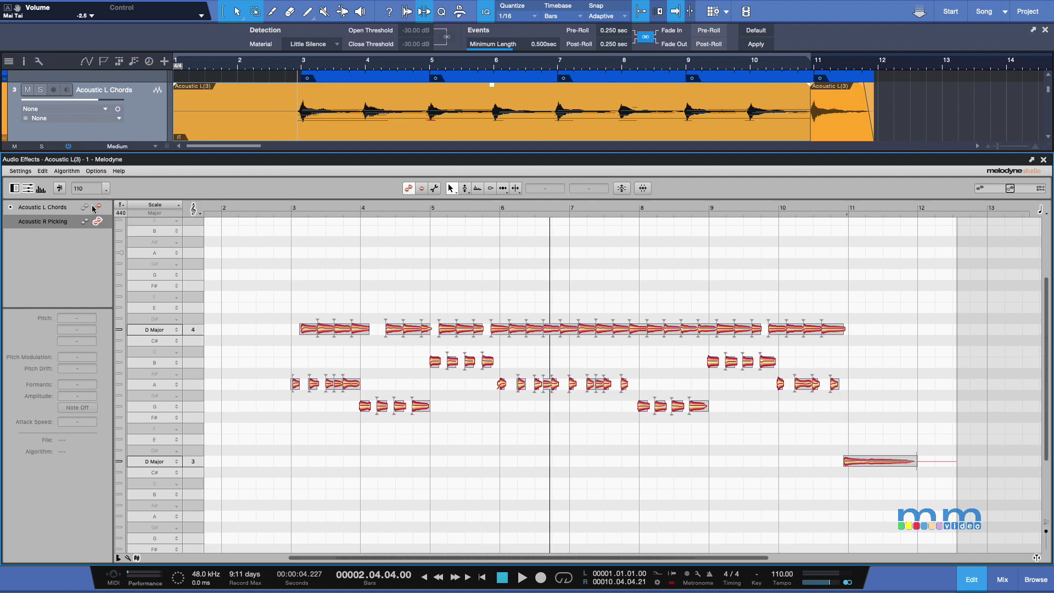
- Activate note editing for both Acoustic L Chords and Acoustic R Picking, then play from bar 3
{"action": "left_click", "coordinate": [96, 208]}
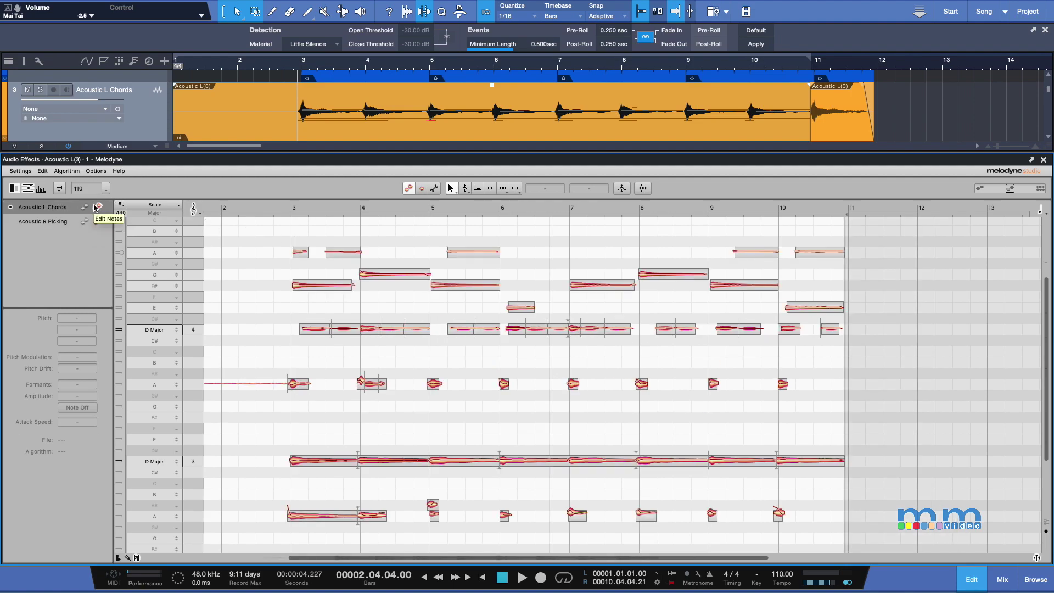
{"action": "left_click", "coordinate": [97, 224]}
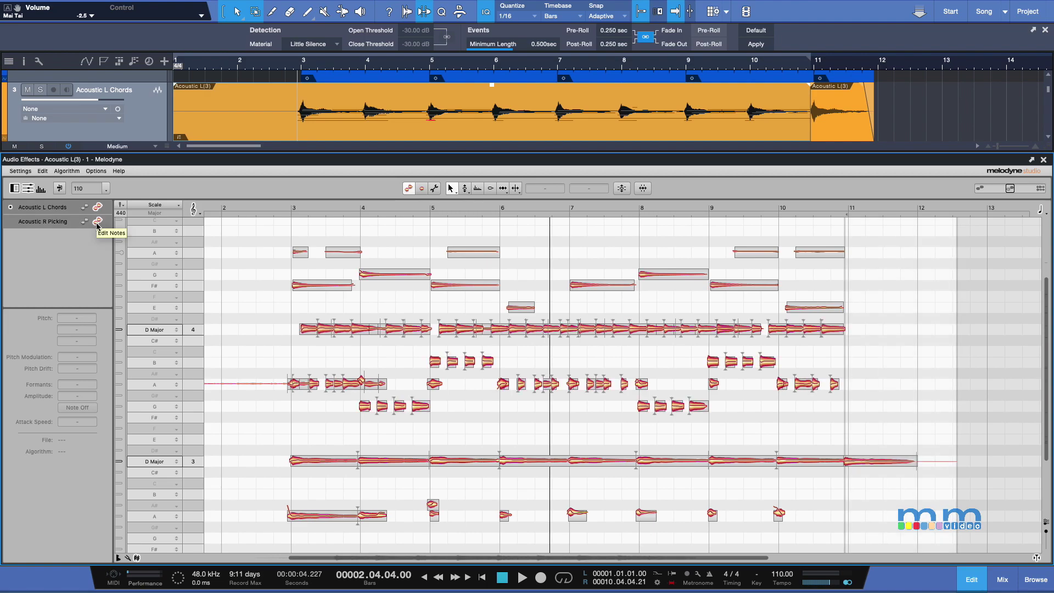
{"action": "double_click", "coordinate": [285, 227]}
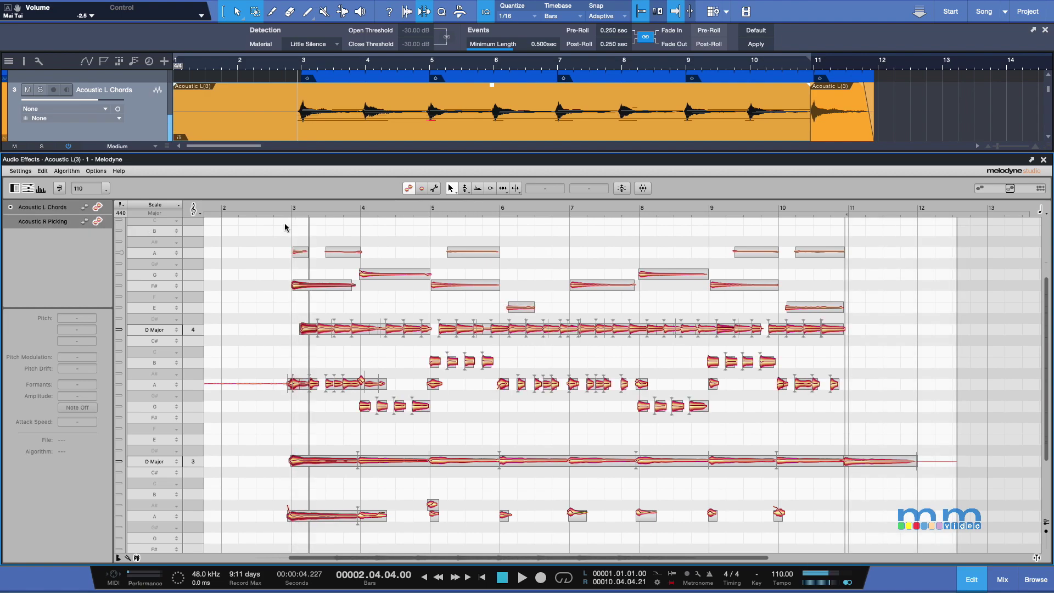